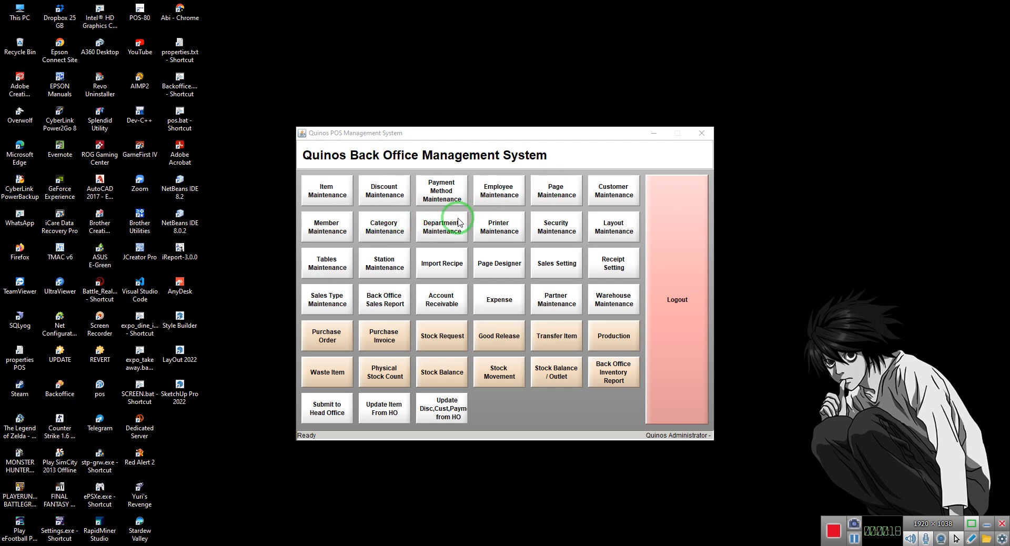
Open Page Maintenance and look through the list of existing pages
{"action": "left_click", "coordinate": [542, 192]}
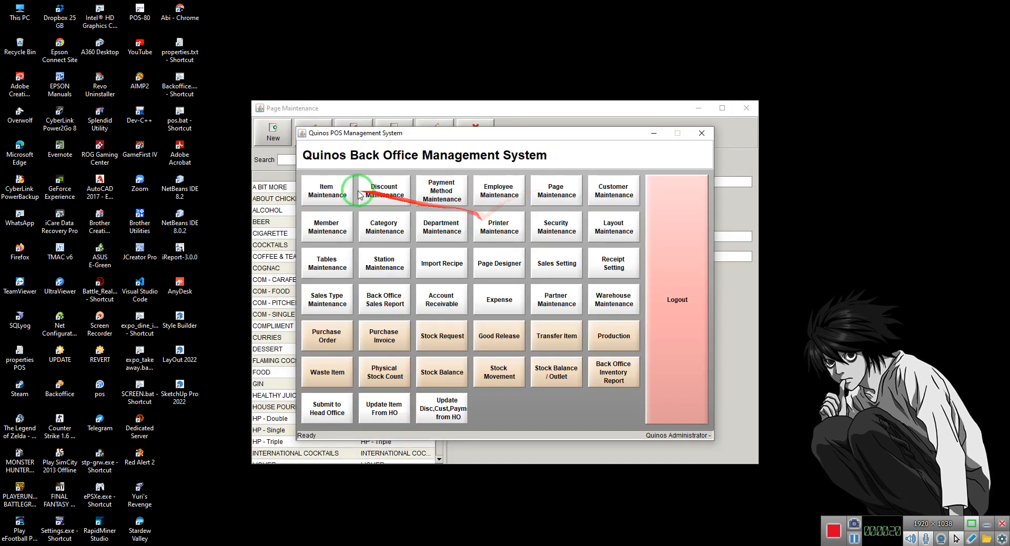
{"action": "left_click", "coordinate": [270, 157]}
{"action": "scroll", "coordinate": [327, 318], "scroll_direction": "down", "scroll_amount": 8}
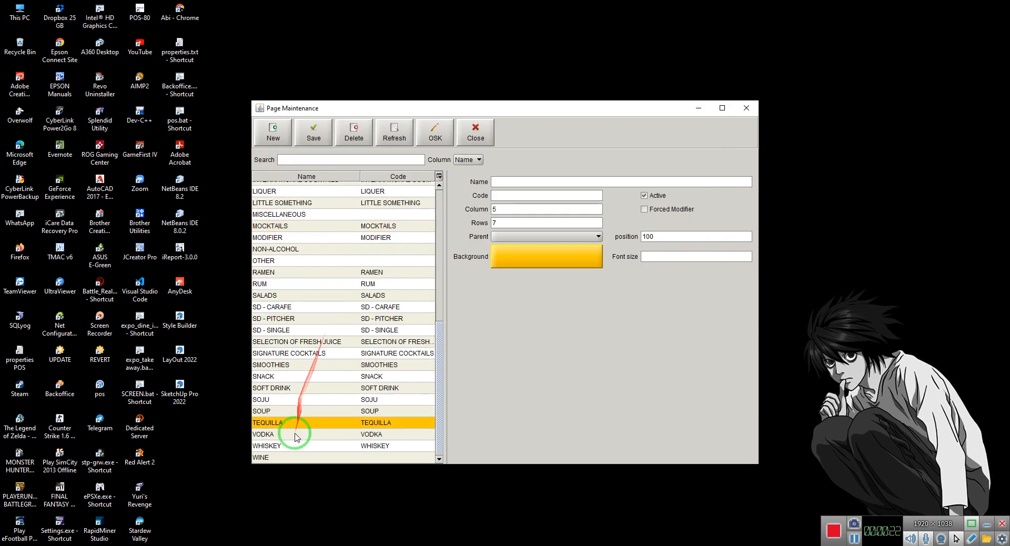
Search the existing pages by name for "cho" and clear the search
{"action": "left_click", "coordinate": [306, 162]}
{"action": "type", "text": "paka"}
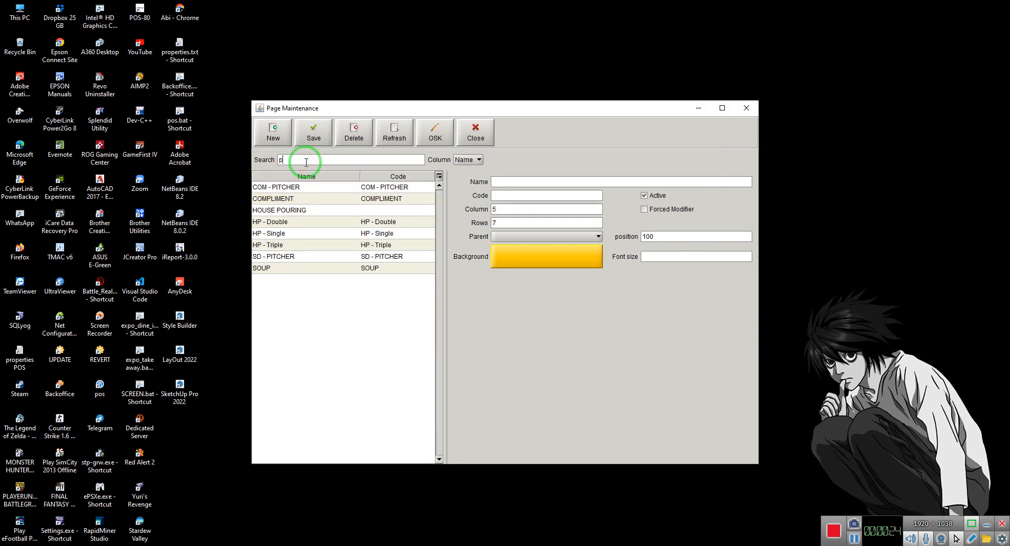
{"action": "key", "text": "BackSpace"}
{"action": "key", "text": "BackSpace"}
{"action": "key", "text": "BackSpace"}
{"action": "type", "text": "cho"}
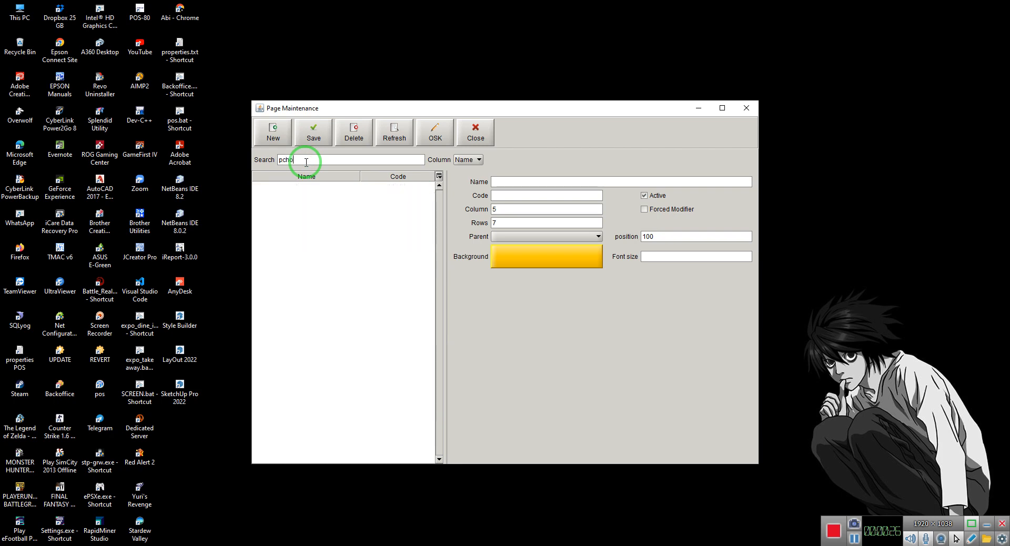
{"action": "type", "text": "ice"}
{"action": "key", "text": "ctrl+a"}
{"action": "type", "text": "co"}
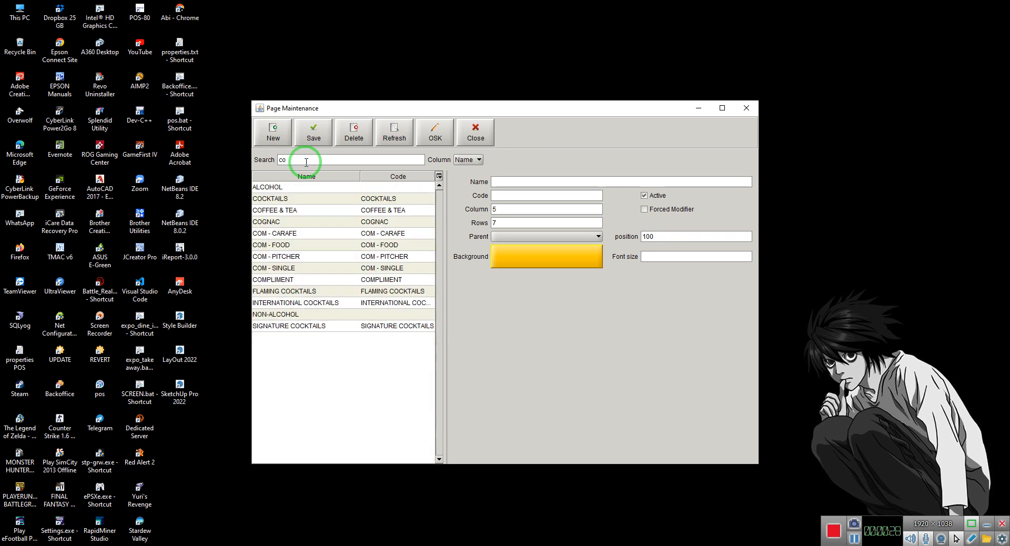
{"action": "key", "text": "BackSpace"}
{"action": "type", "text": "ho"}
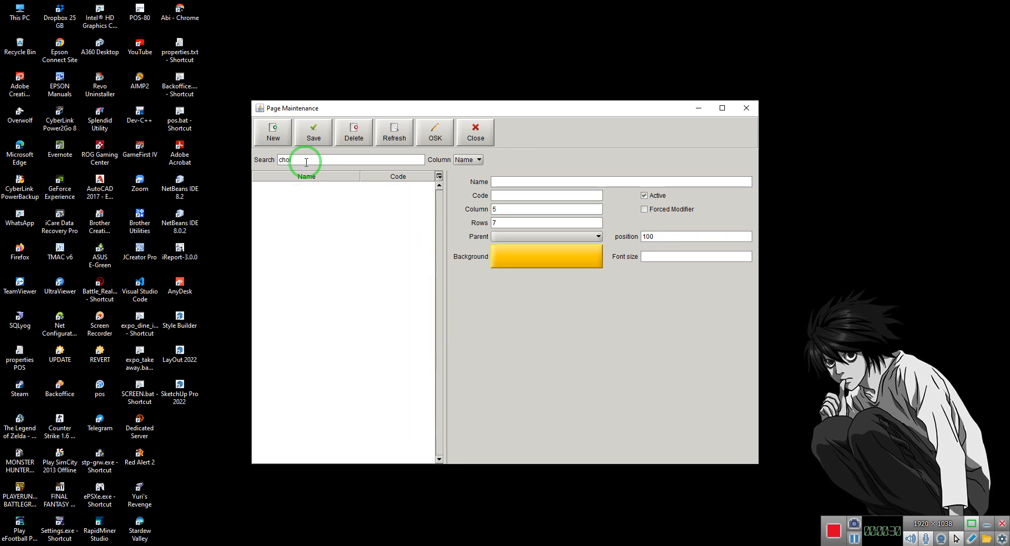
{"action": "key", "text": "BackSpace"}
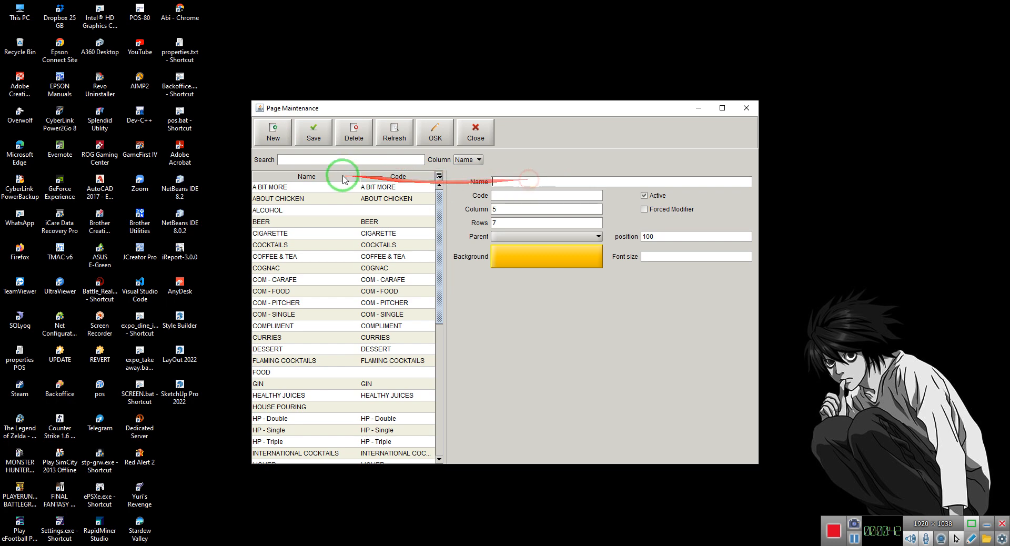
Create and save a page named Choice Food, marked as a forced modifier with MODIFIER as its parent
{"action": "left_click", "coordinate": [273, 128]}
{"action": "left_click", "coordinate": [510, 179]}
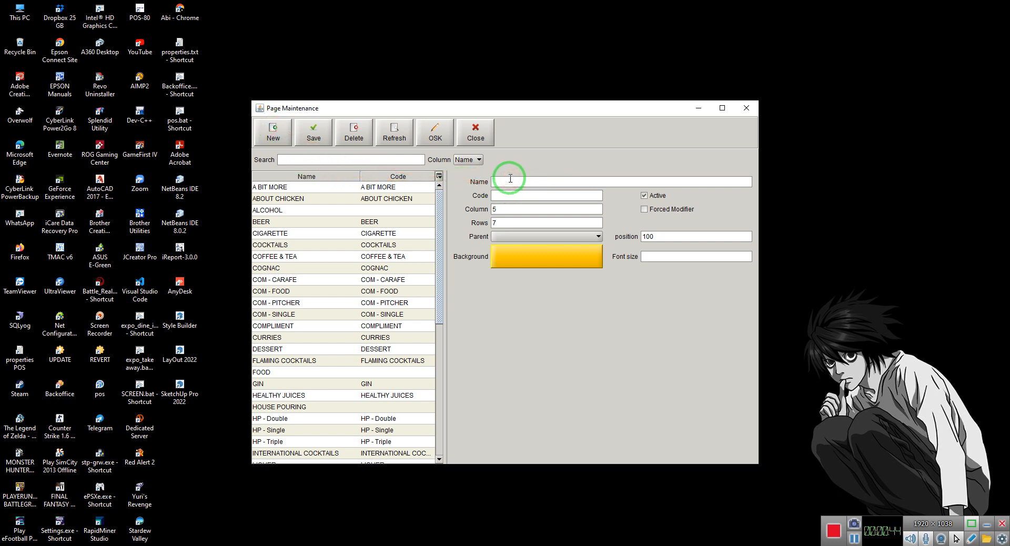
{"action": "type", "text": "Choice Food"}
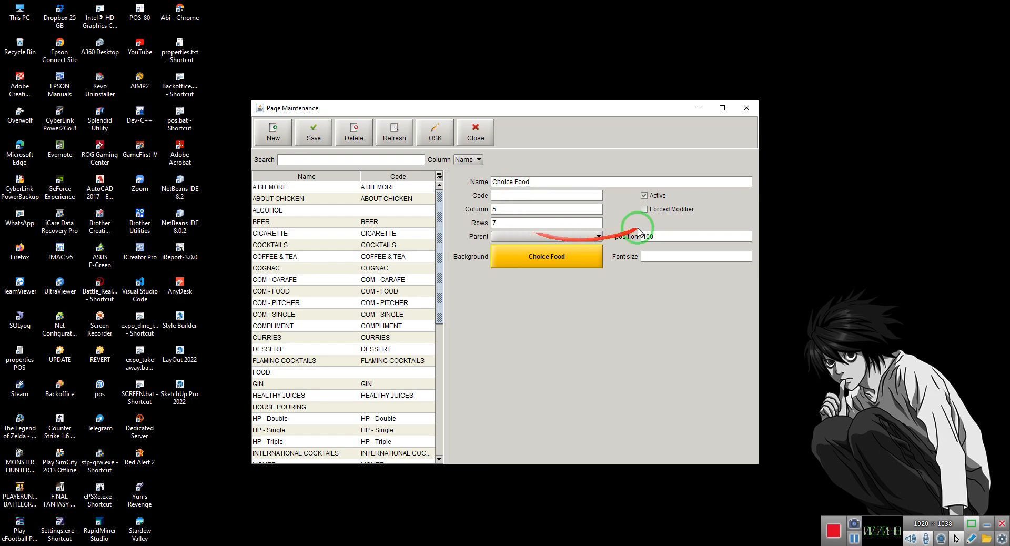
{"action": "left_click", "coordinate": [655, 209]}
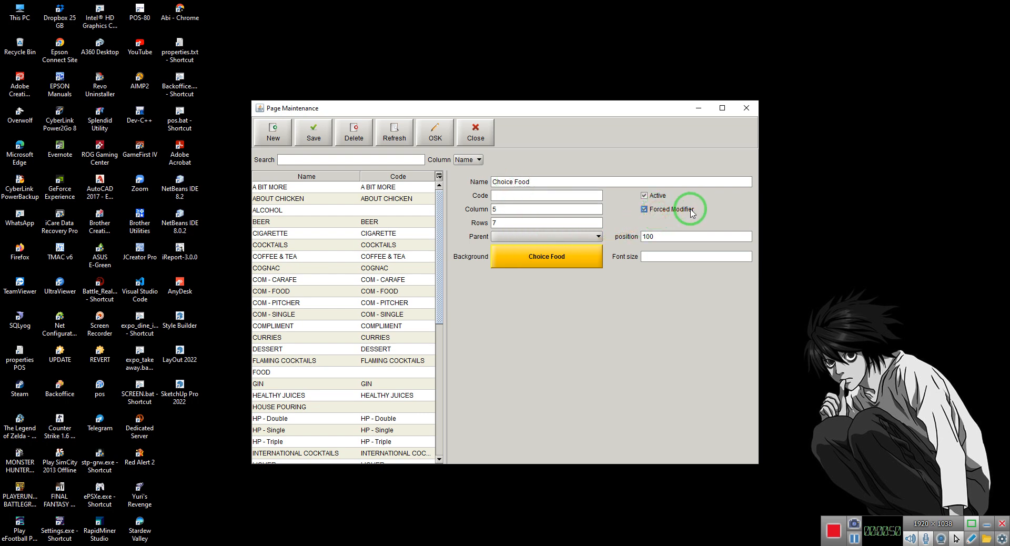
{"action": "left_click", "coordinate": [508, 238]}
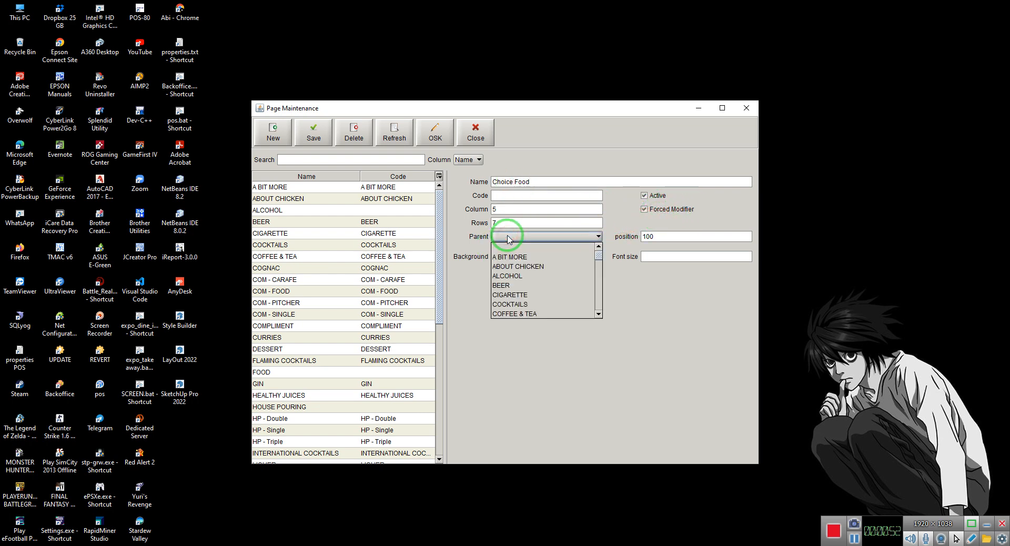
{"action": "type", "text": "mod"}
{"action": "key", "text": "Return"}
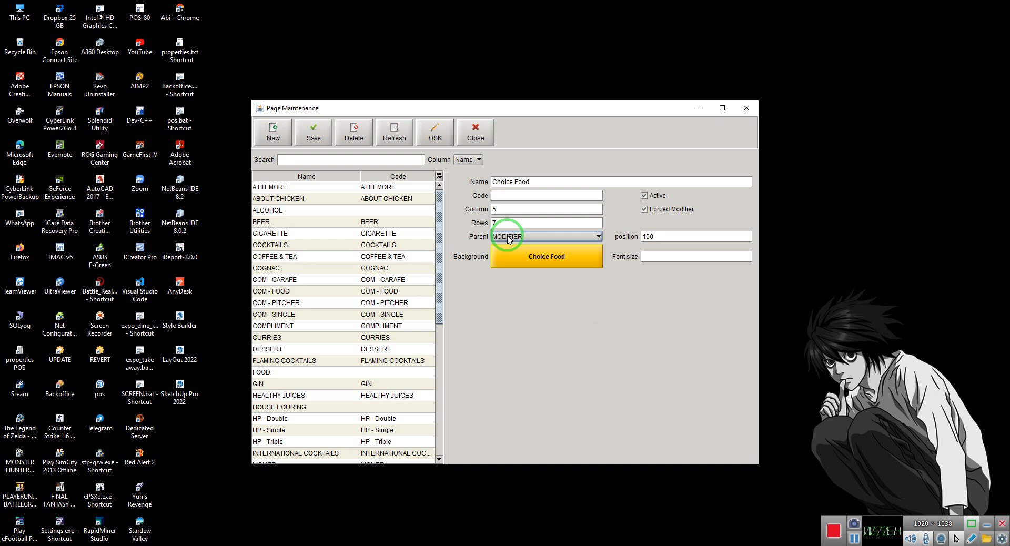
{"action": "left_click", "coordinate": [314, 131]}
Create and save a page named Choice Alcohol, marked as a forced modifier
{"action": "left_click", "coordinate": [279, 137]}
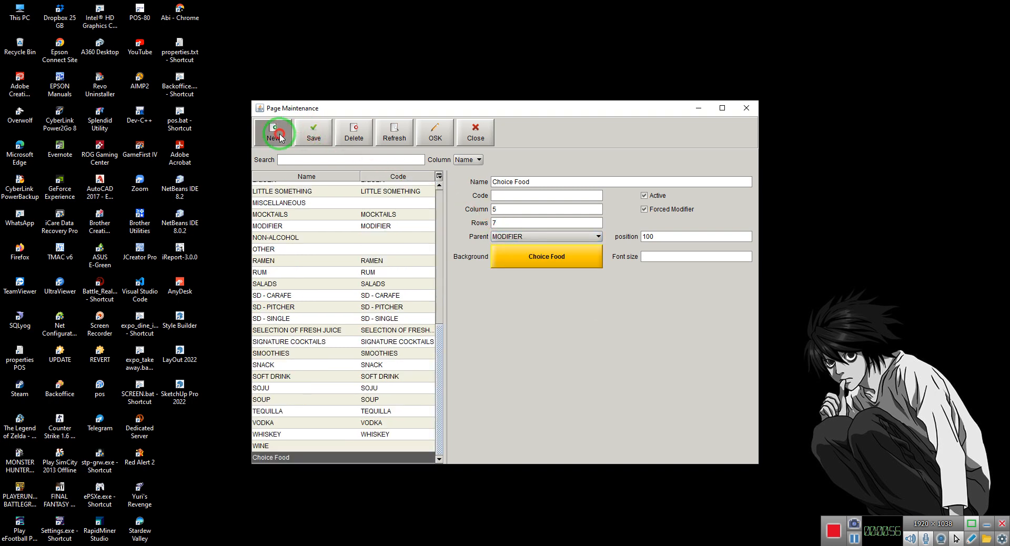
{"action": "left_click", "coordinate": [510, 182]}
{"action": "type", "text": "Choice"}
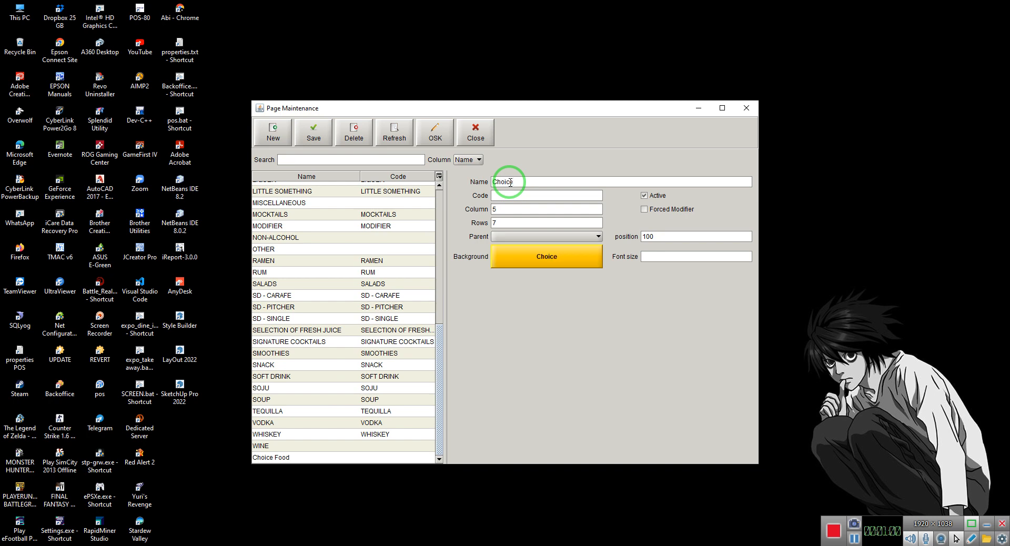
{"action": "type", "text": " Alcohol"}
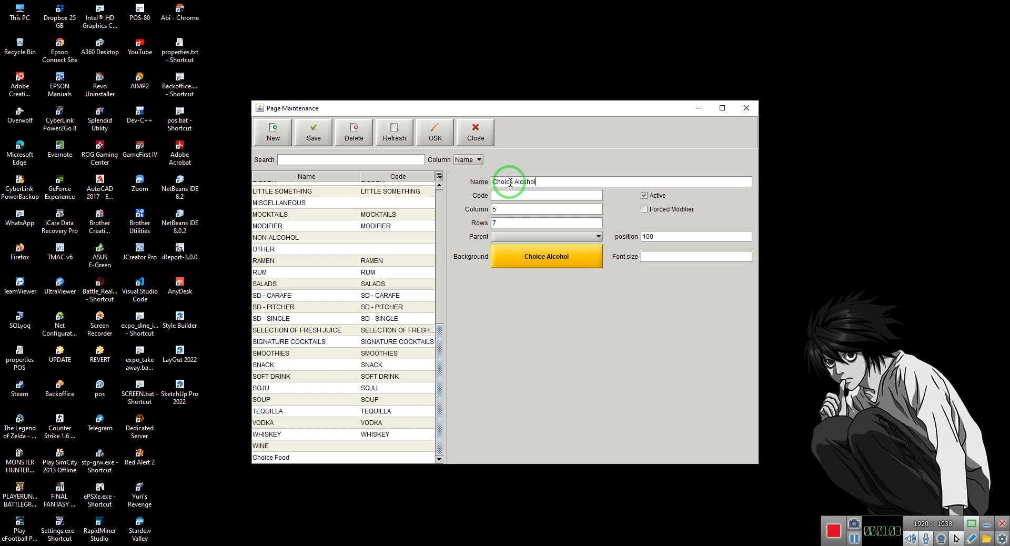
{"action": "left_click", "coordinate": [688, 207]}
{"action": "left_click", "coordinate": [309, 130]}
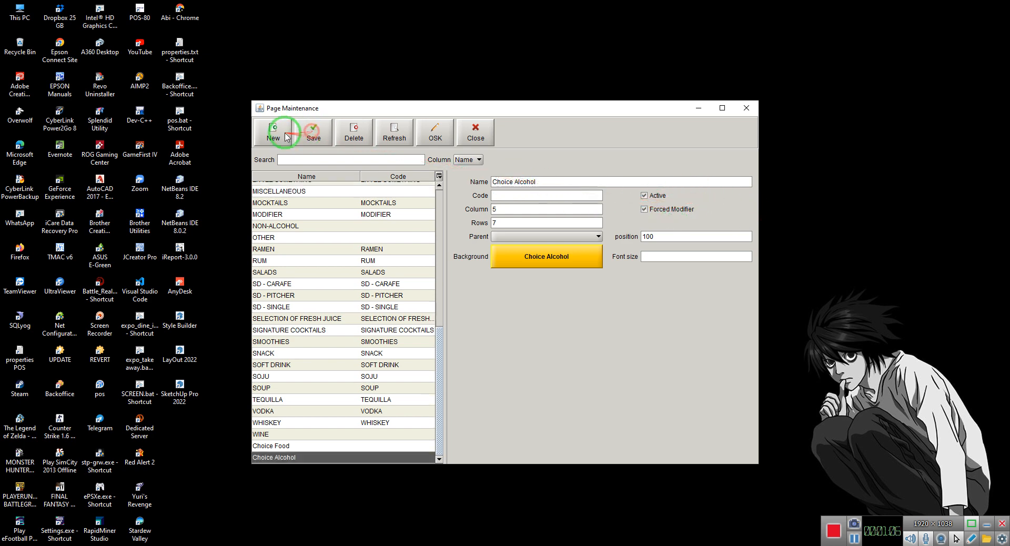
Create and save a page named Choice Drink, marked as a forced modifier with MODIFIER as its parent
{"action": "left_click", "coordinate": [495, 182]}
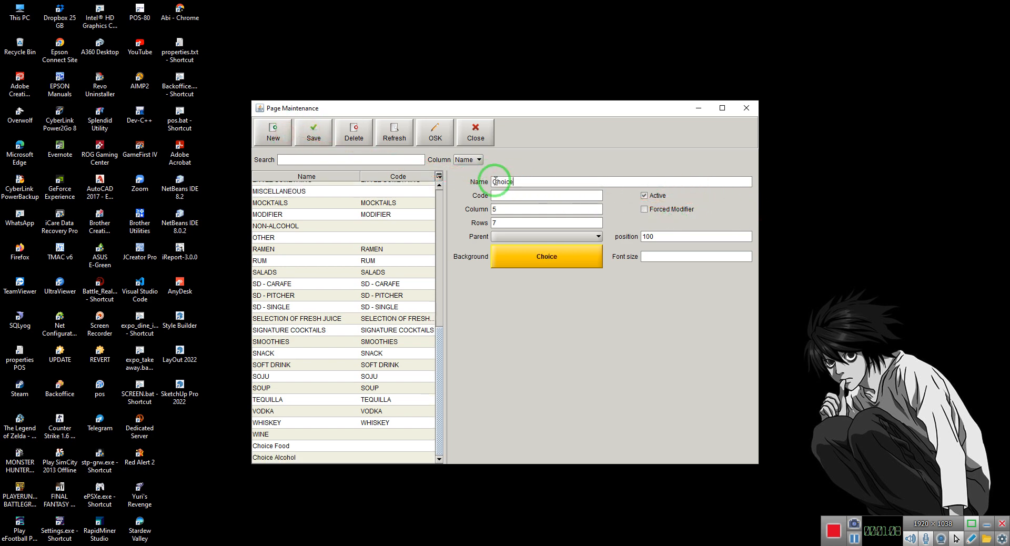
{"action": "type", "text": "Choice Drink"}
{"action": "left_click", "coordinate": [661, 209]}
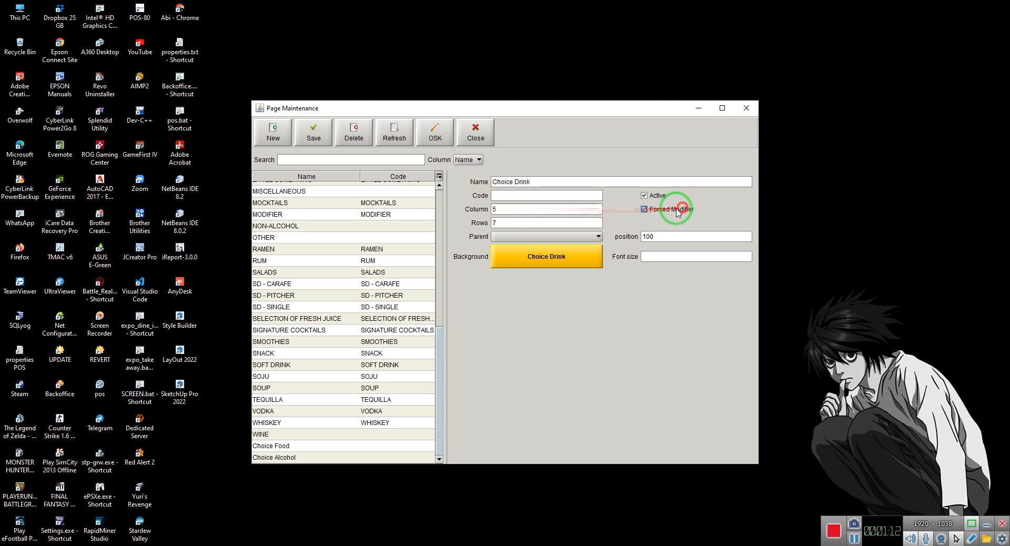
{"action": "left_click", "coordinate": [510, 236]}
{"action": "key", "text": "m"}
{"action": "key", "text": "o"}
{"action": "key", "text": "d"}
{"action": "left_click", "coordinate": [507, 236]}
{"action": "left_click", "coordinate": [313, 132]}
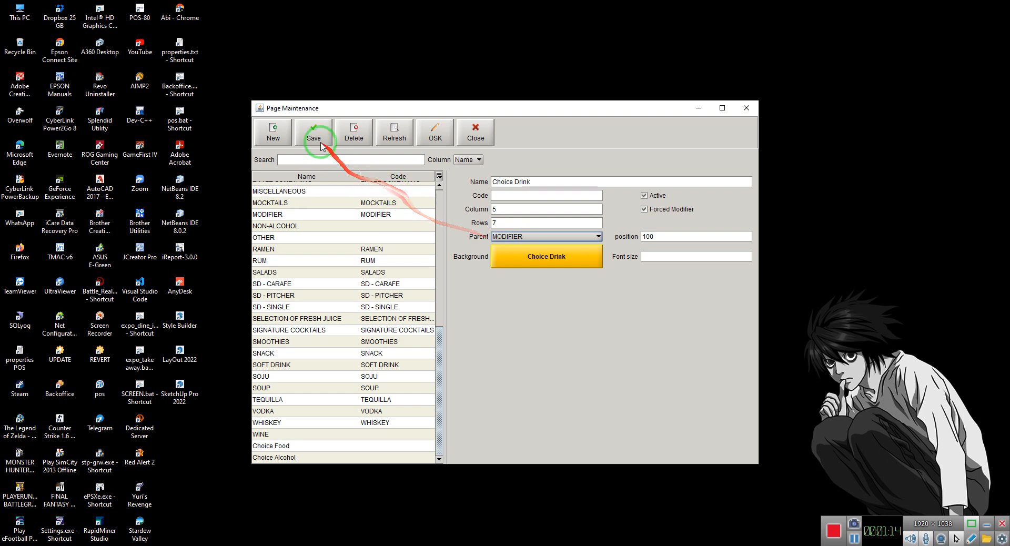
Set the Choice Alcohol page's parent to MODIFIER, save it and close Page Maintenance
{"action": "left_click", "coordinate": [317, 447]}
{"action": "left_click", "coordinate": [534, 233]}
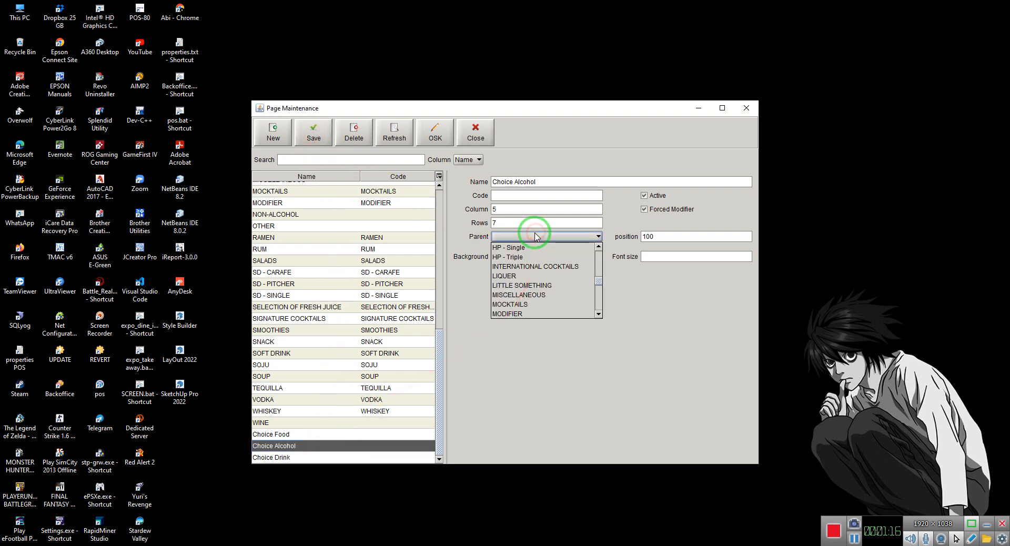
{"action": "key", "text": "m"}
{"action": "key", "text": "o"}
{"action": "key", "text": "d"}
{"action": "key", "text": "Return"}
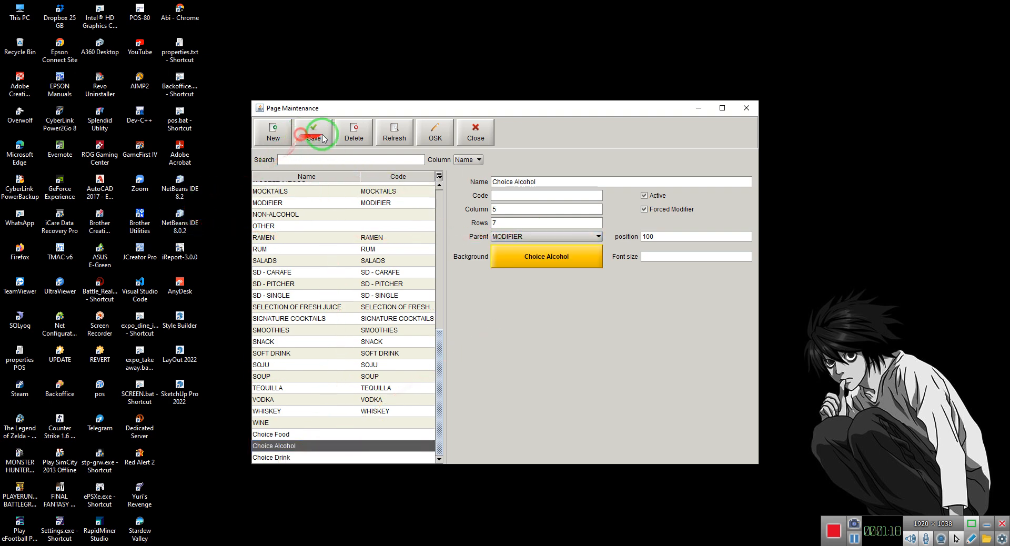
{"action": "left_click", "coordinate": [488, 131]}
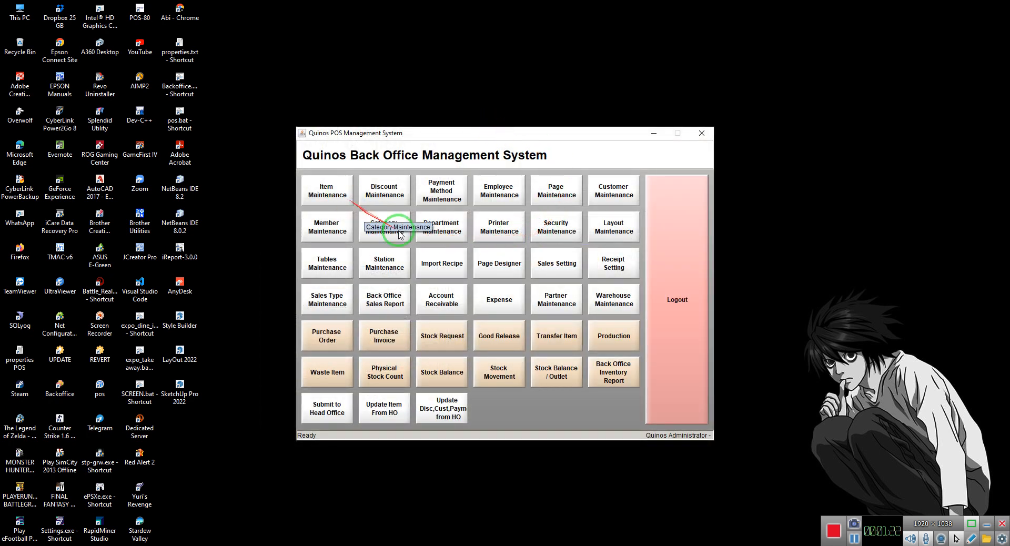
Create and save a department named CHOICE in Department Maintenance, and close the window
{"action": "left_click", "coordinate": [426, 234]}
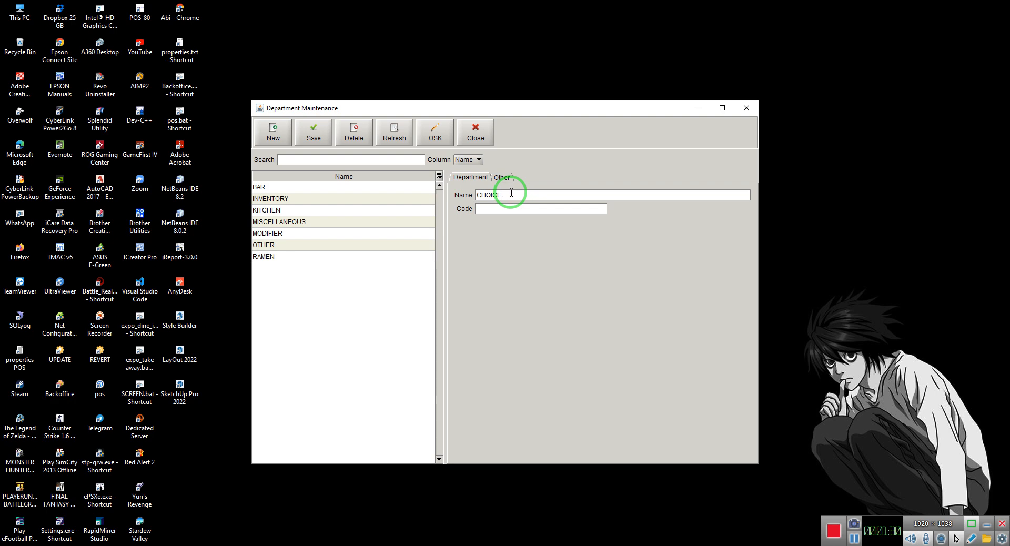
{"action": "left_click", "coordinate": [314, 131]}
{"action": "left_click", "coordinate": [476, 131]}
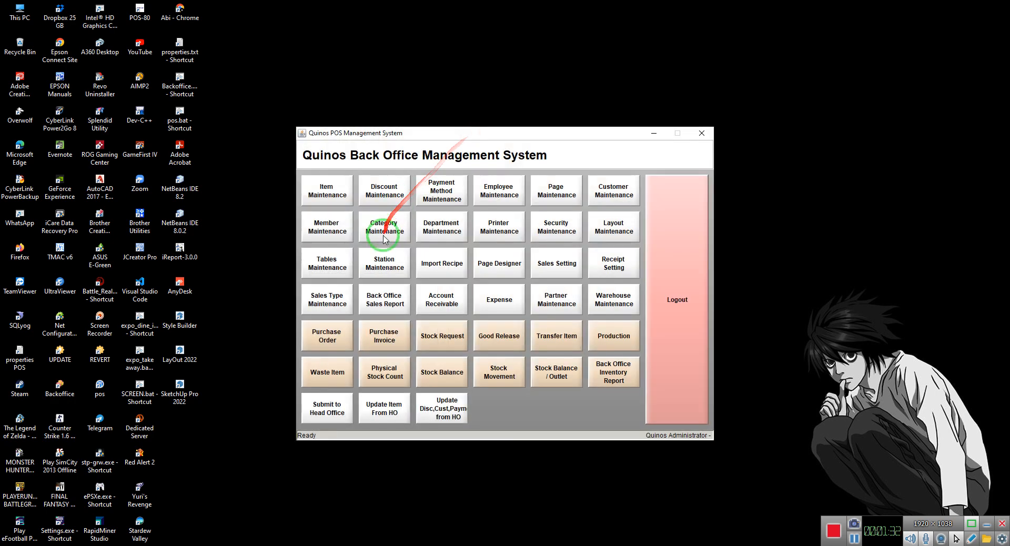
Create and save a category named CHOICE assigned to the CHOICE department, and open Item Maintenance
{"action": "left_click", "coordinate": [385, 231]}
{"action": "left_click", "coordinate": [507, 196]}
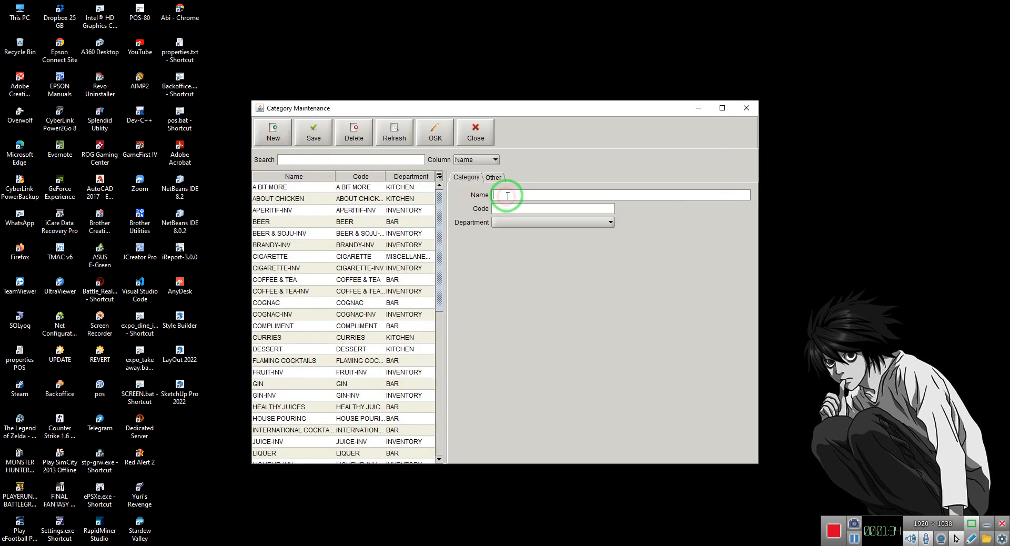
{"action": "left_click", "coordinate": [531, 221]}
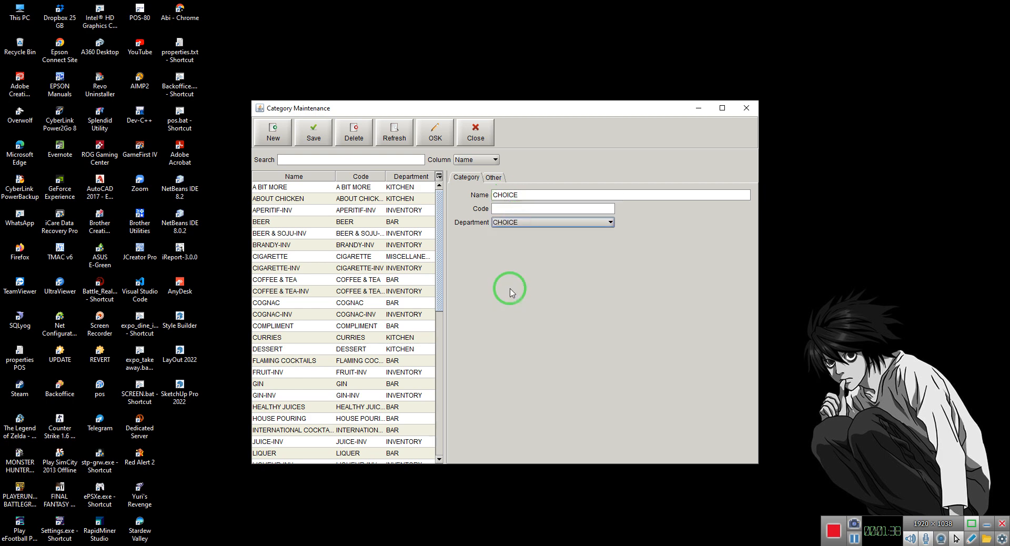
{"action": "left_click", "coordinate": [325, 130]}
{"action": "left_click", "coordinate": [480, 126]}
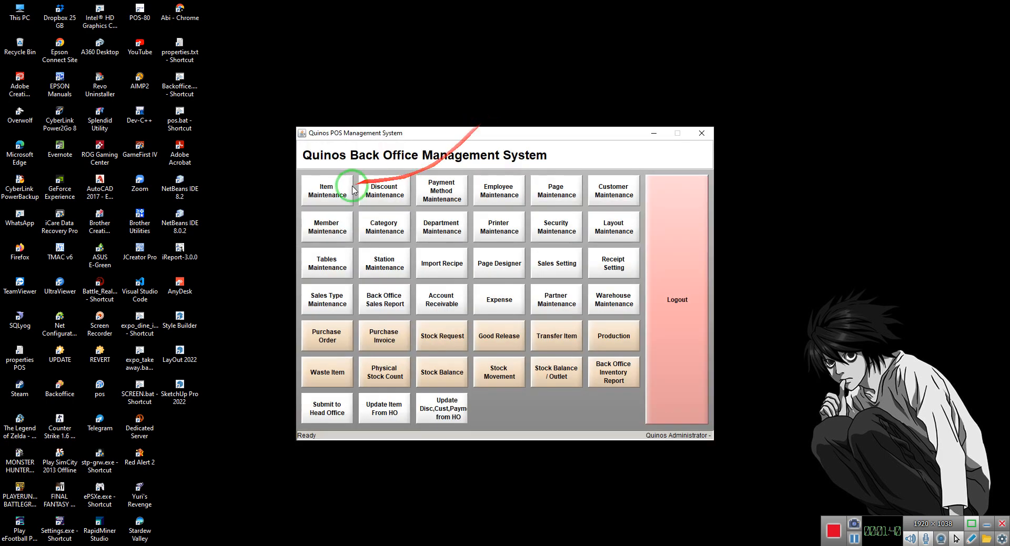
{"action": "left_click", "coordinate": [331, 190]}
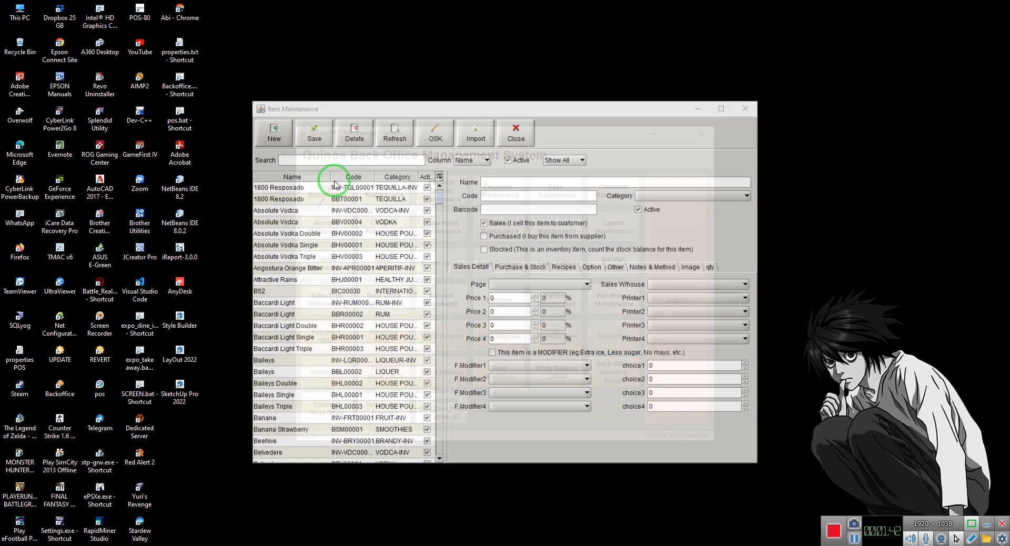
{"action": "left_click", "coordinate": [519, 181]}
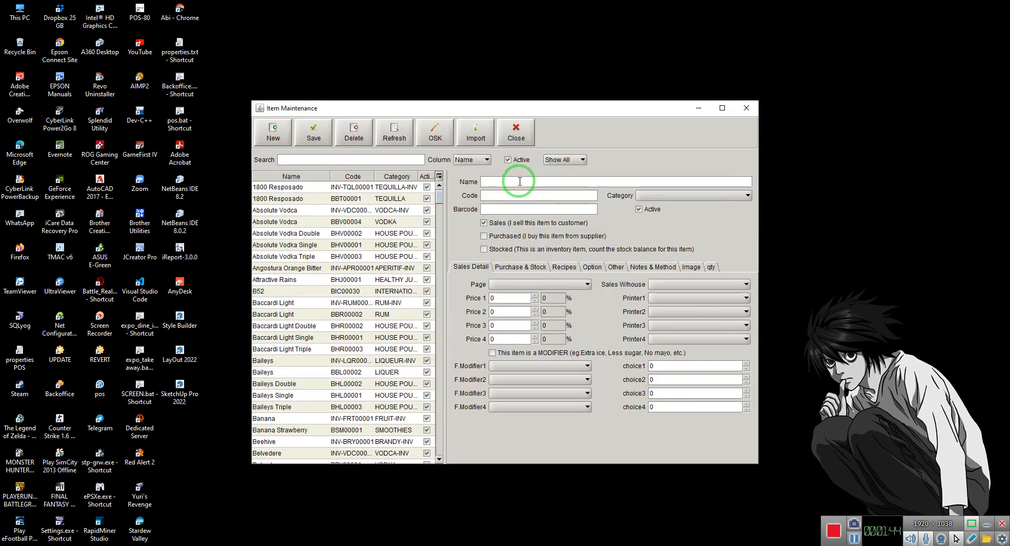
{"action": "type", "text": "PACKAGE 1"}
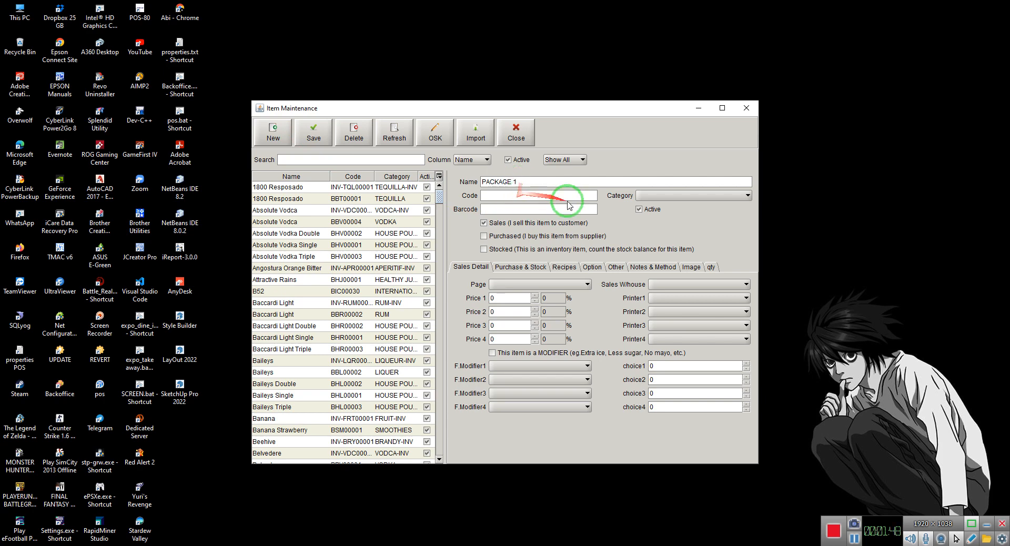
{"action": "left_click", "coordinate": [668, 198]}
{"action": "left_click", "coordinate": [562, 181]}
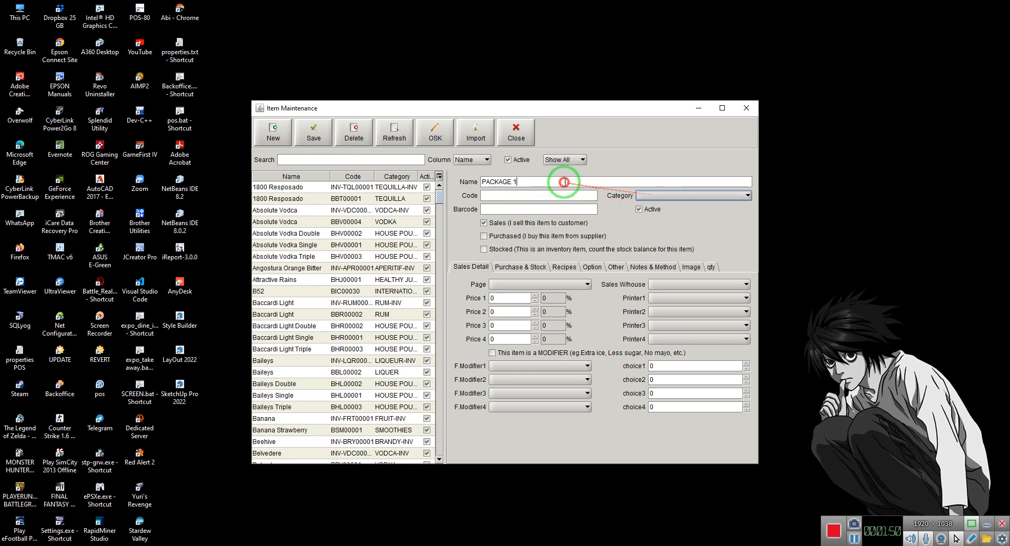
{"action": "key", "text": "ctrl+a"}
{"action": "key", "text": "BackSpace"}
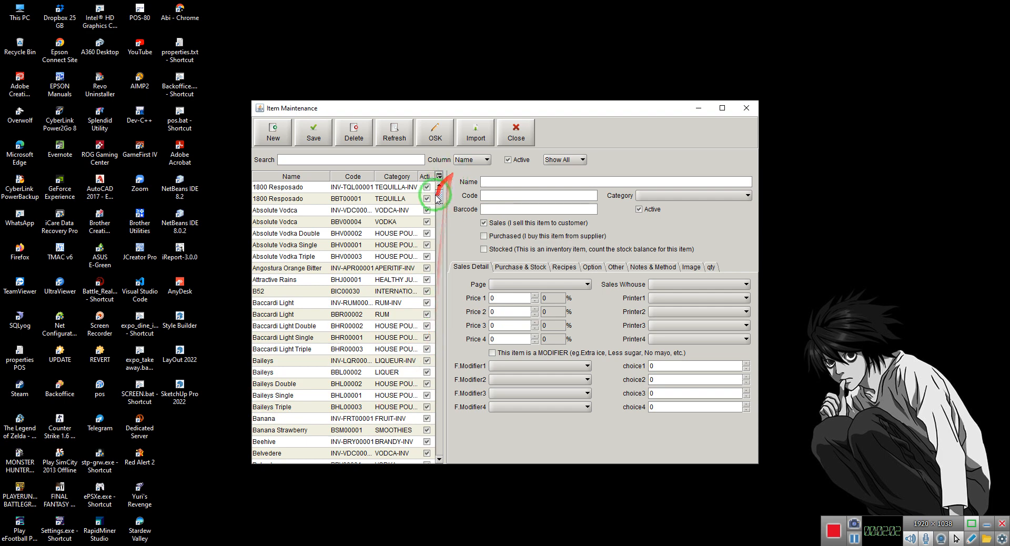
Sort the item list by category and look through the existing items
{"action": "left_click", "coordinate": [389, 178]}
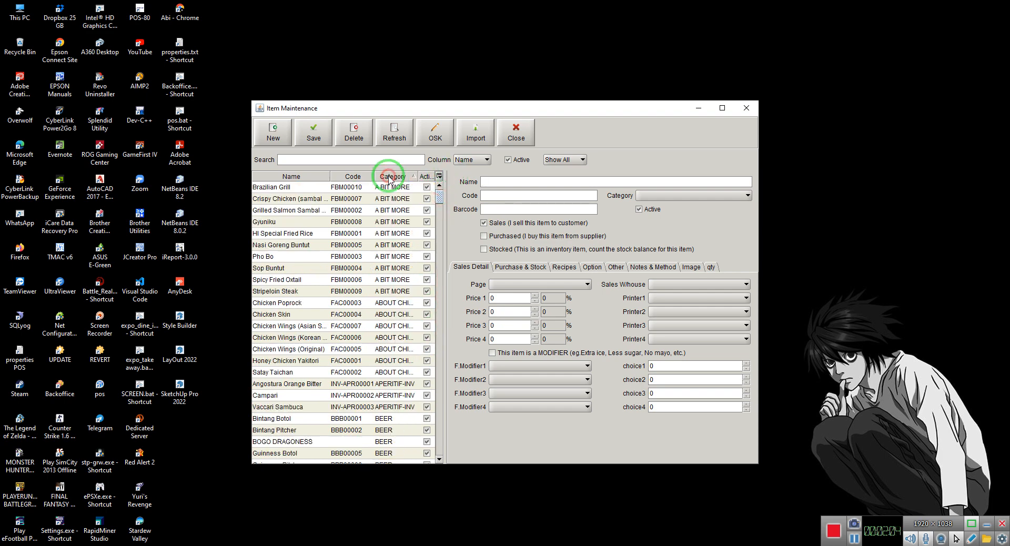
{"action": "scroll", "coordinate": [368, 431], "scroll_direction": "down", "scroll_amount": 8}
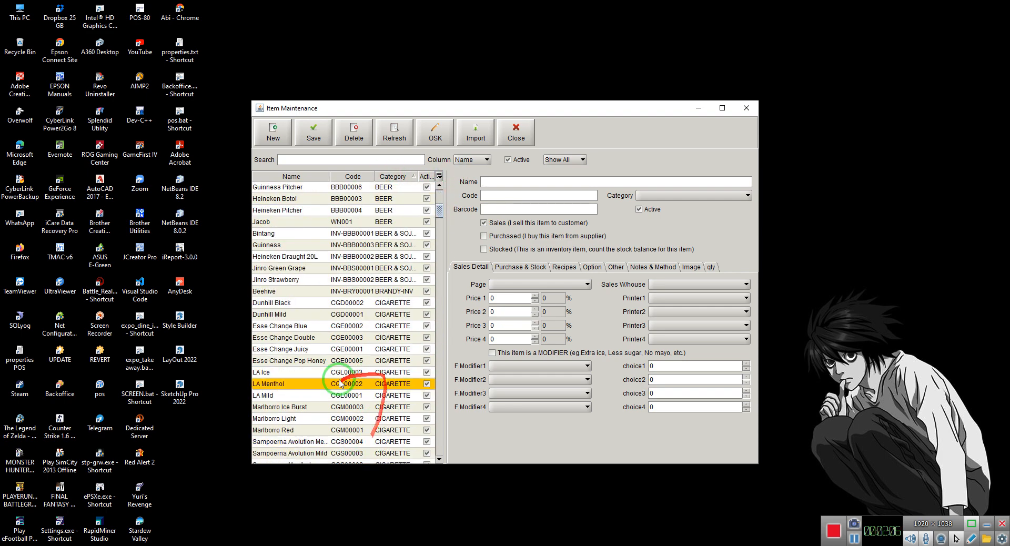
{"action": "scroll", "coordinate": [347, 389], "scroll_direction": "down", "scroll_amount": 12}
{"action": "scroll", "coordinate": [367, 401], "scroll_direction": "down", "scroll_amount": 8}
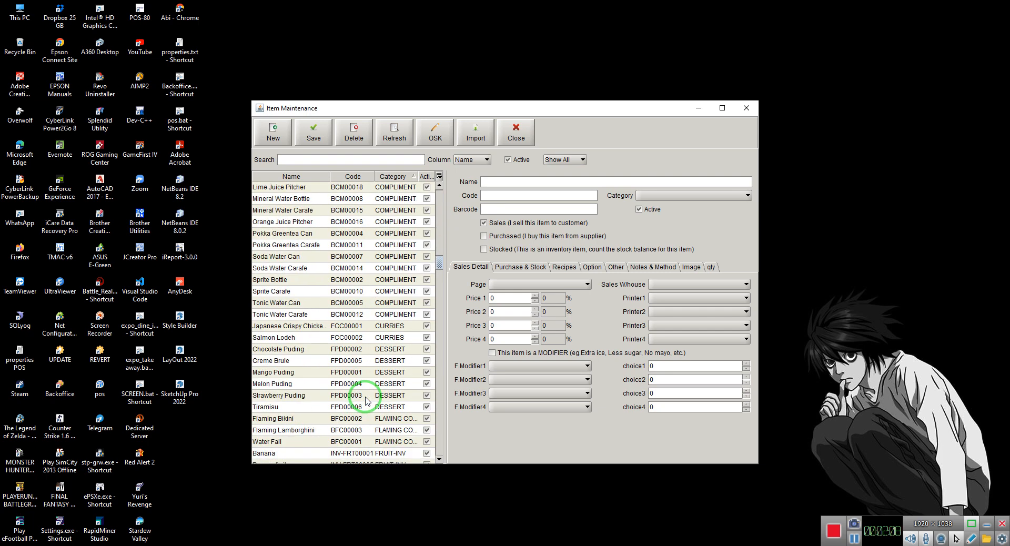
{"action": "scroll", "coordinate": [367, 401], "scroll_direction": "up", "scroll_amount": 15}
{"action": "scroll", "coordinate": [366, 401], "scroll_direction": "up", "scroll_amount": 11}
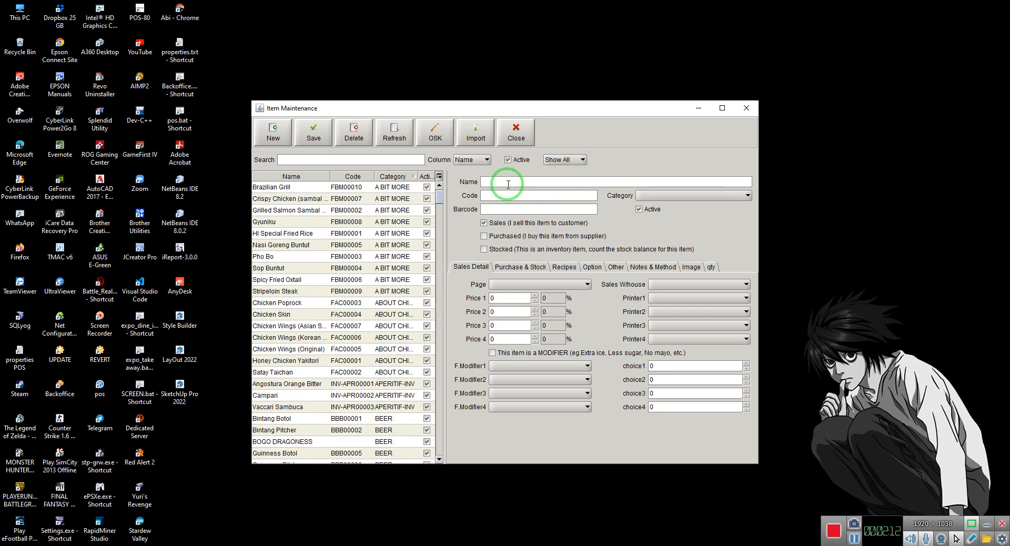
Enter a new modifier item named HOT TEA with code HT001, Printer1 BAR and page Choice Drink
{"action": "type", "text": "HOT TEA"}
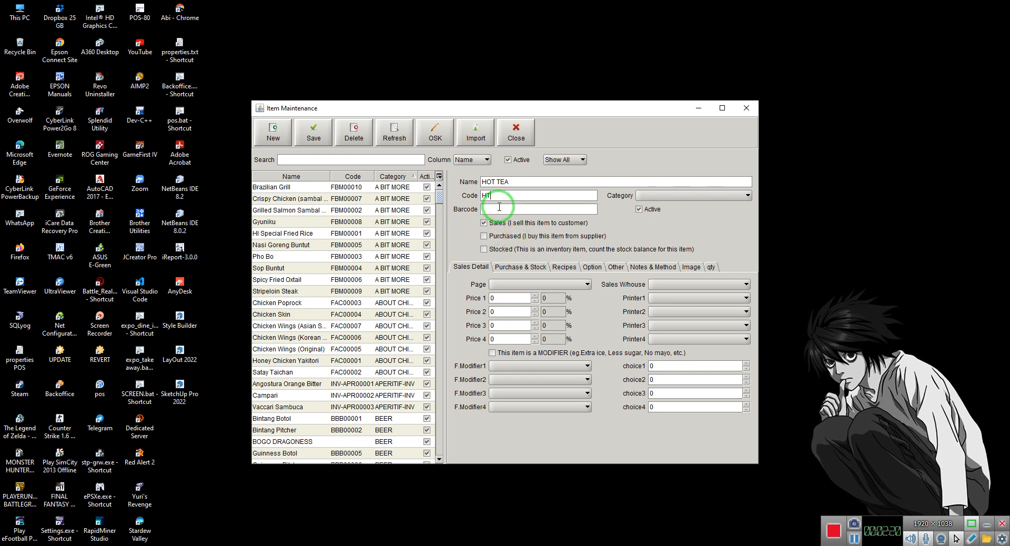
{"action": "left_click", "coordinate": [662, 299]}
{"action": "left_click", "coordinate": [663, 317]}
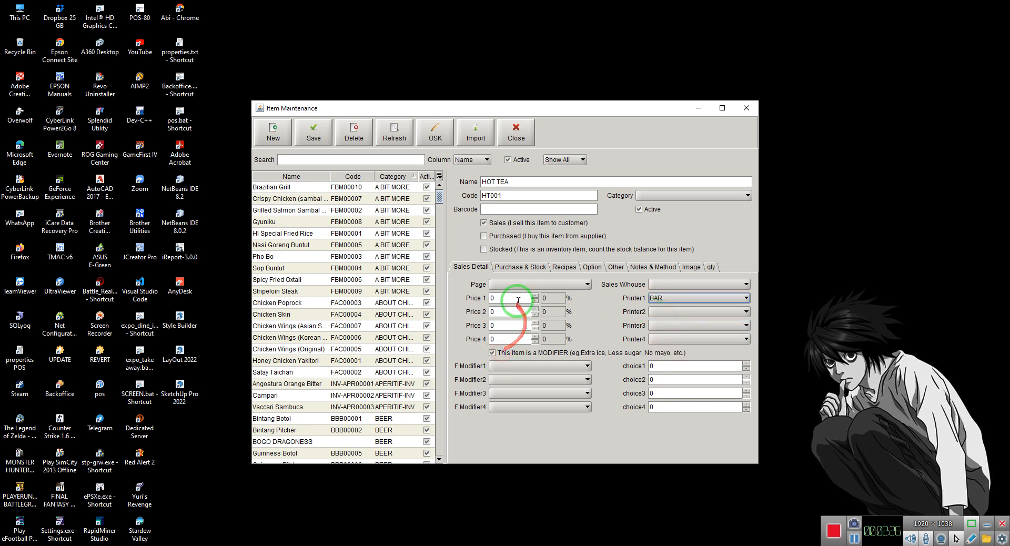
{"action": "left_click", "coordinate": [511, 284]}
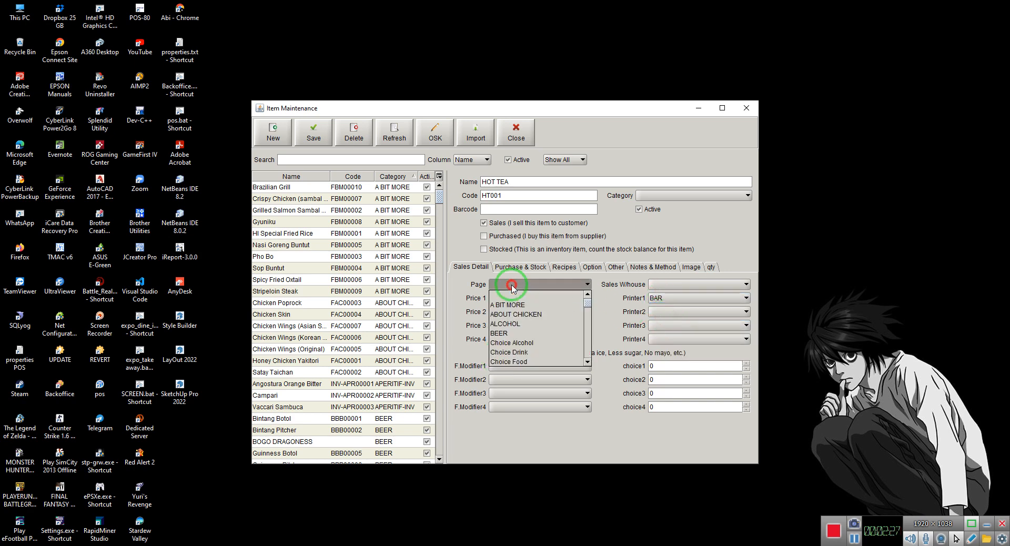
{"action": "left_click", "coordinate": [520, 351]}
Assign HOT TEA to the CHOICE category and save the item
{"action": "left_click", "coordinate": [645, 197]}
{"action": "scroll", "coordinate": [652, 237], "scroll_direction": "down", "scroll_amount": 3}
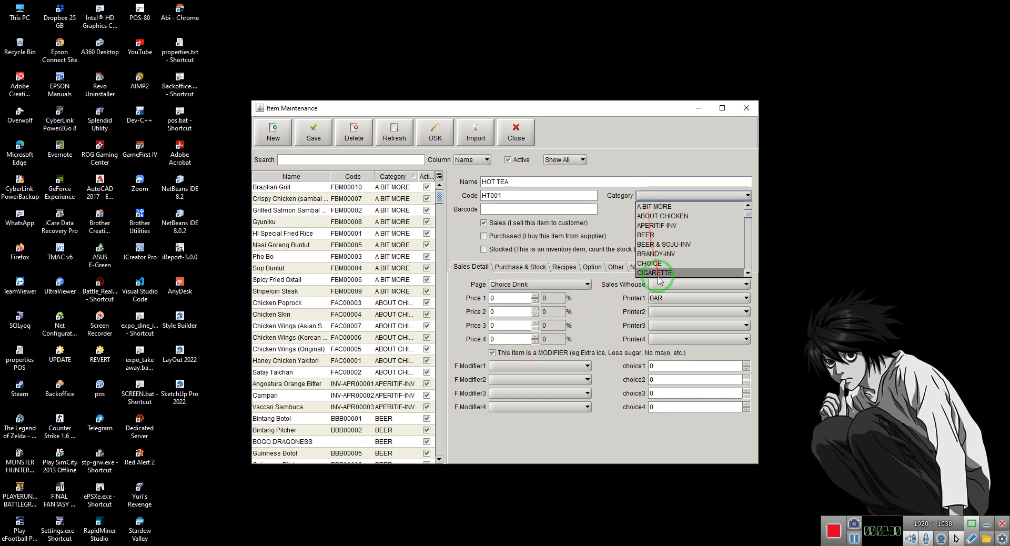
{"action": "scroll", "coordinate": [658, 256], "scroll_direction": "up", "scroll_amount": 3}
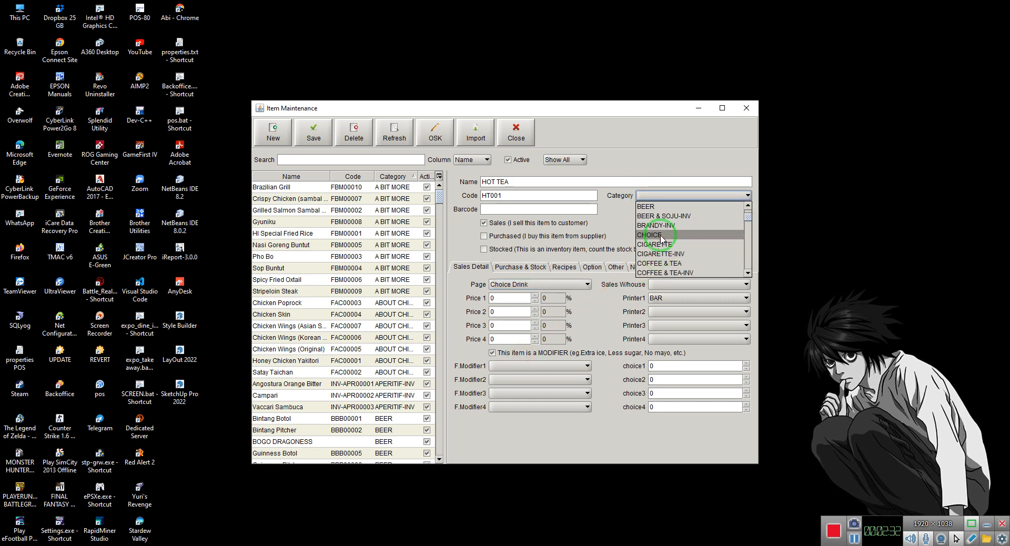
{"action": "left_click", "coordinate": [661, 236]}
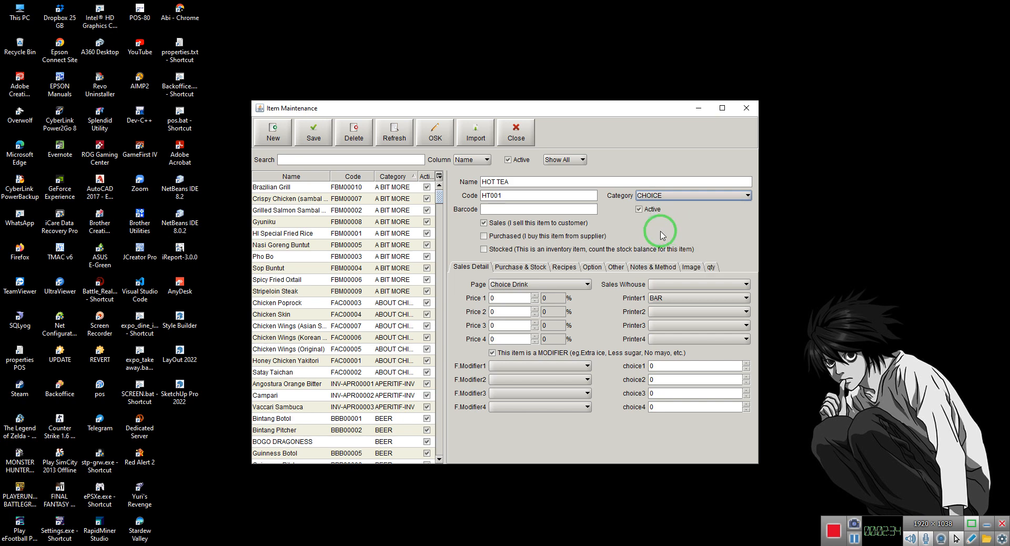
{"action": "left_click", "coordinate": [314, 133]}
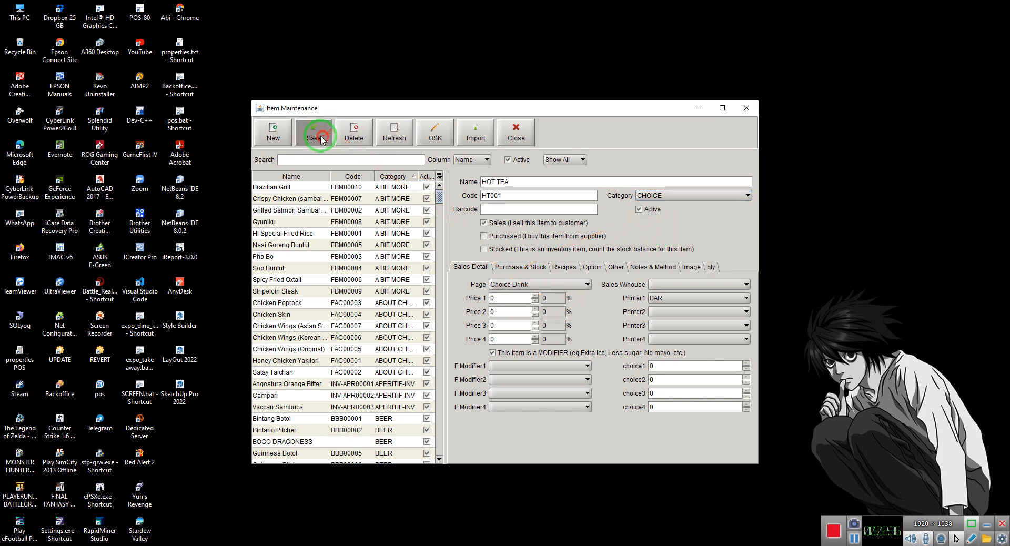
Enter a new item named ICED TEA and assign it to the CHOICE category
{"action": "left_click", "coordinate": [503, 178]}
{"action": "type", "text": "ICED Te"}
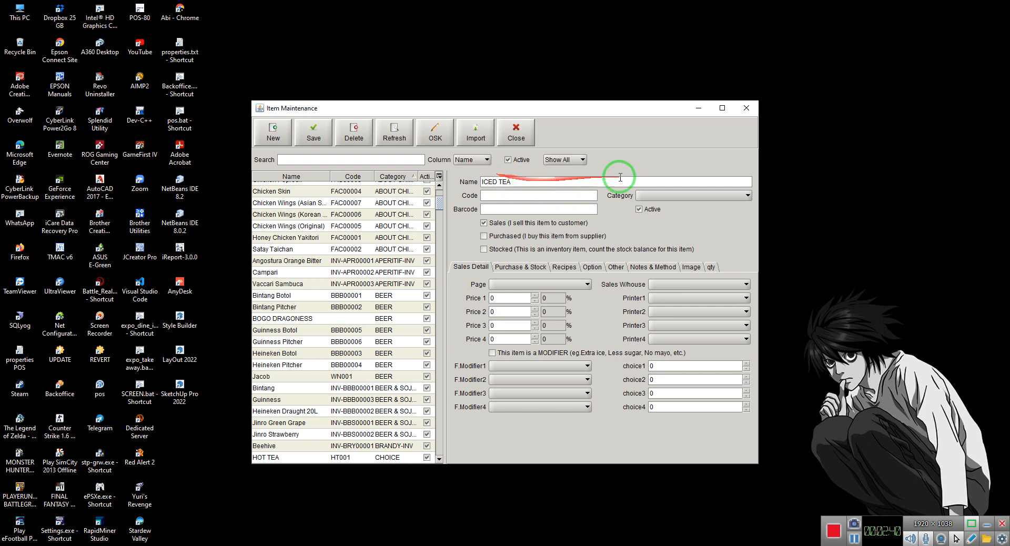
{"action": "left_click", "coordinate": [652, 198]}
{"action": "key", "text": "c"}
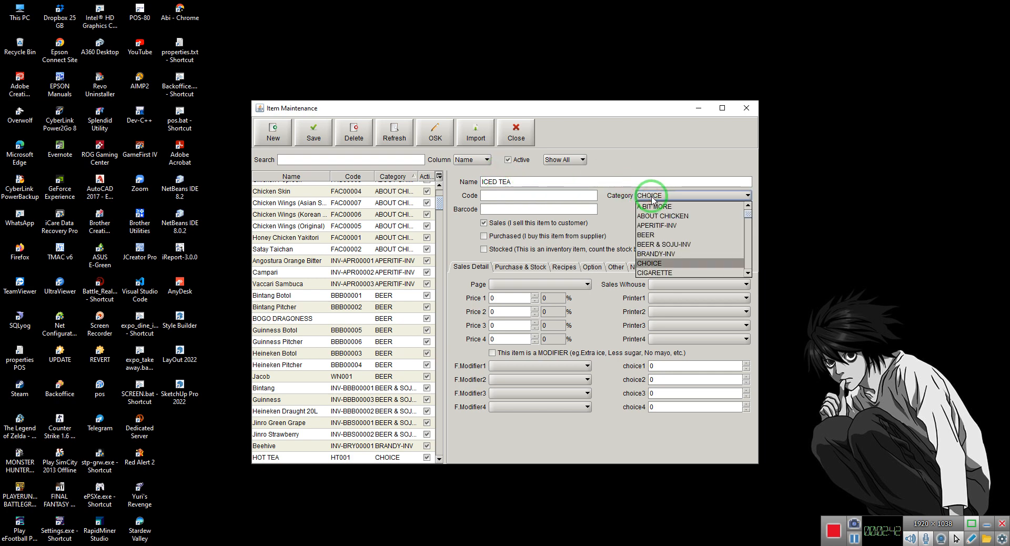
{"action": "left_click", "coordinate": [652, 199]}
Put ICED TEA on the Choice Drink page, mark it as a modifier with Printer1 BAR, and save it
{"action": "left_click", "coordinate": [518, 284]}
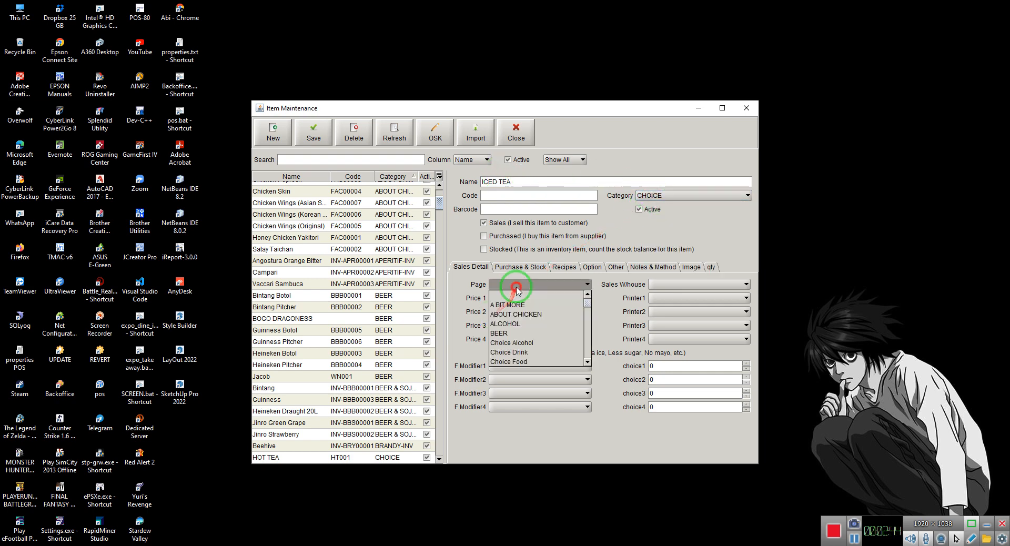
{"action": "key", "text": "c"}
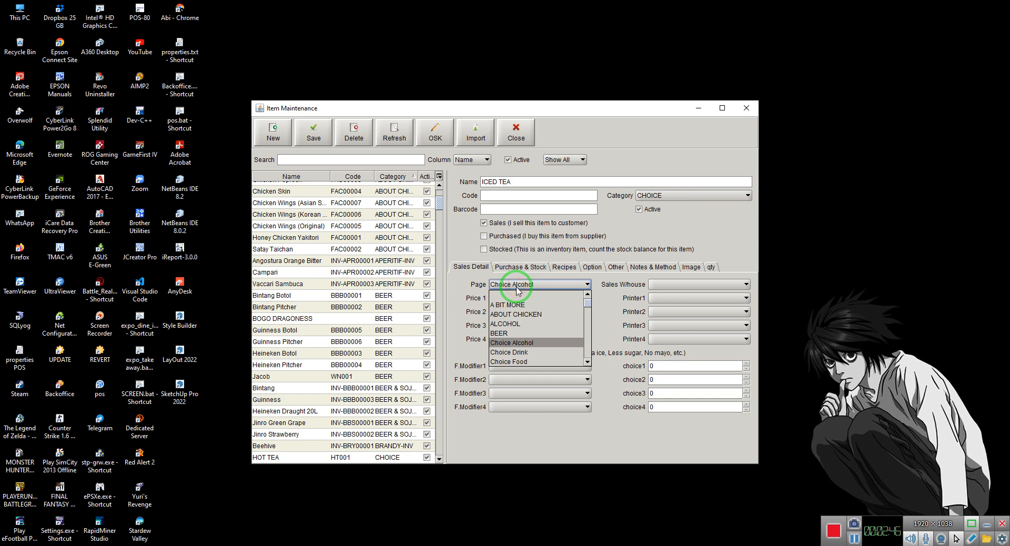
{"action": "key", "text": "c"}
{"action": "key", "text": "Return"}
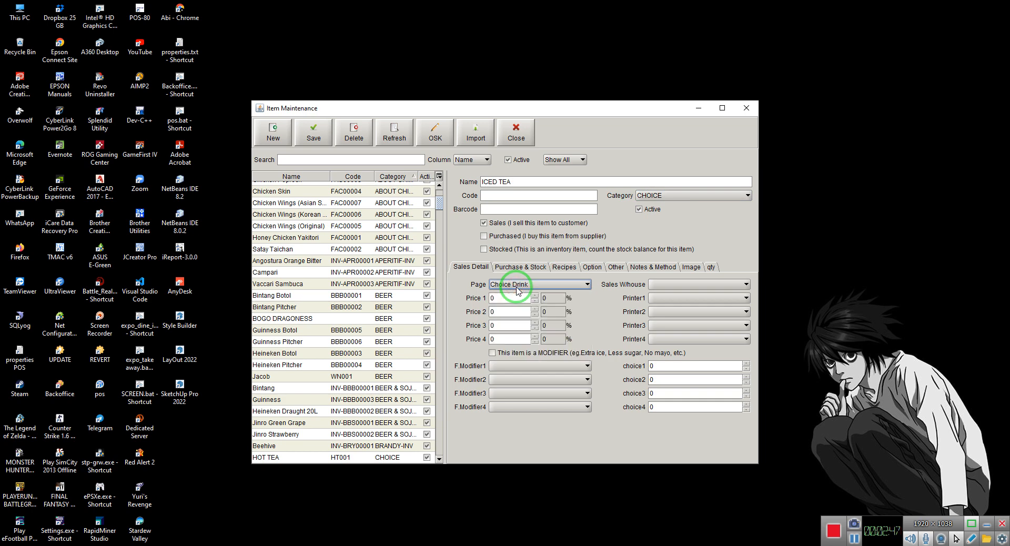
{"action": "left_click", "coordinate": [536, 354]}
{"action": "left_click", "coordinate": [676, 298]}
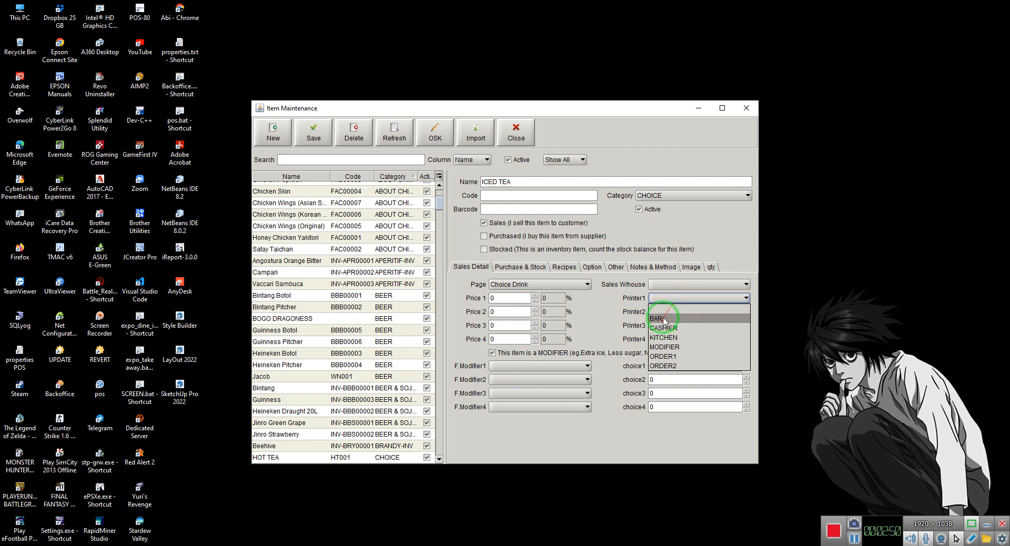
{"action": "left_click", "coordinate": [664, 318]}
{"action": "left_click", "coordinate": [314, 132]}
Enter a new item named Kentang goreng with category CHOICE and page Choice Food
{"action": "left_click", "coordinate": [529, 181]}
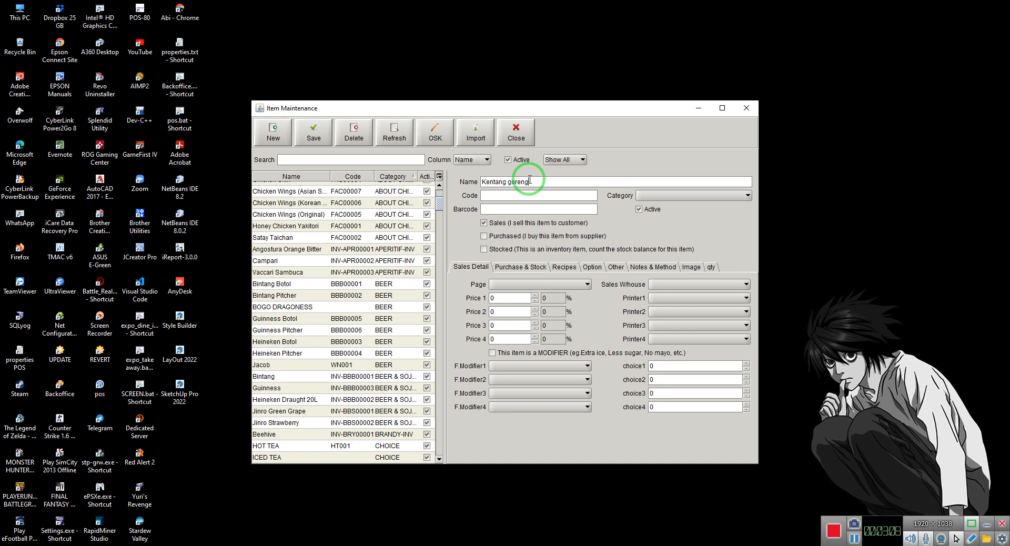
{"action": "left_click", "coordinate": [652, 194]}
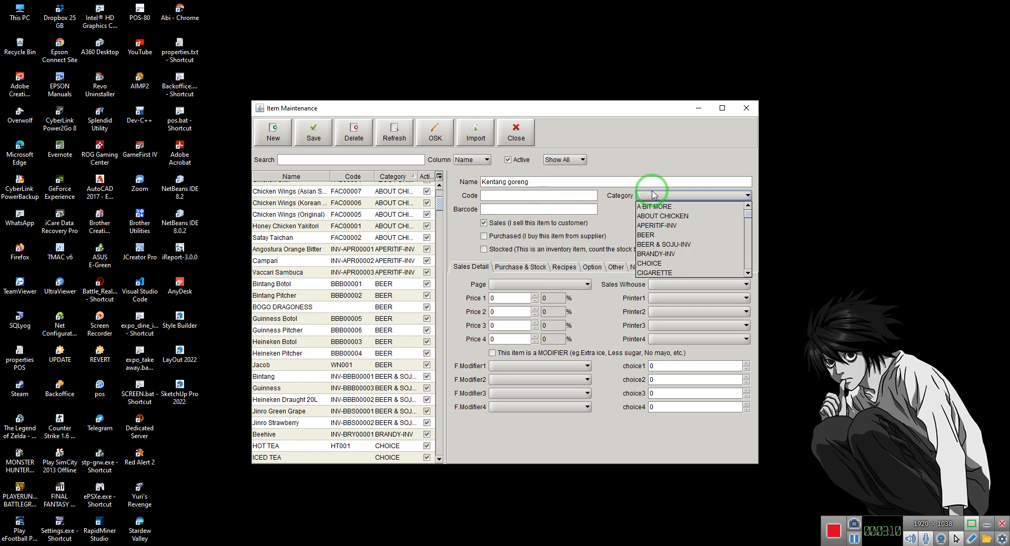
{"action": "key", "text": "c"}
{"action": "key", "text": "Return"}
{"action": "left_click", "coordinate": [526, 285]}
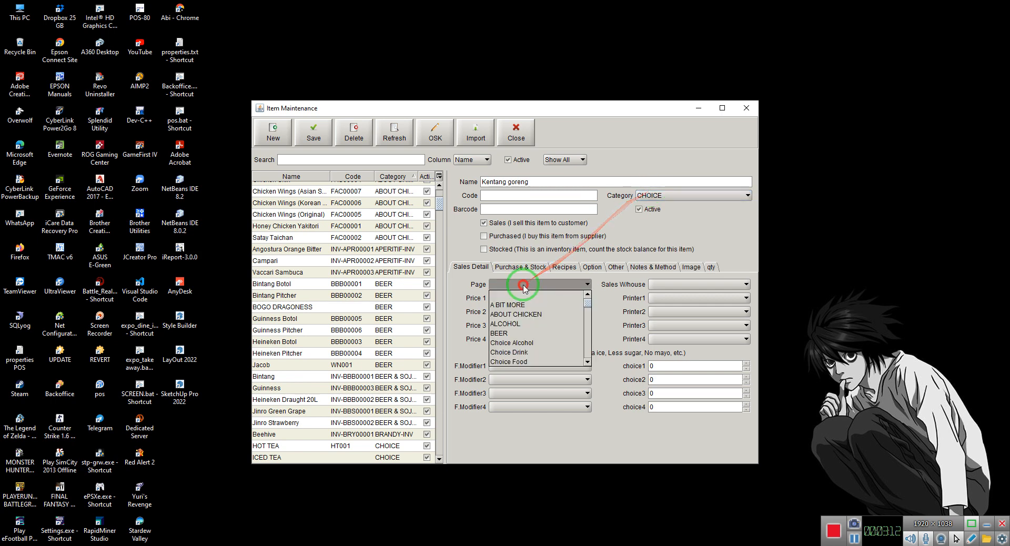
{"action": "key", "text": "c"}
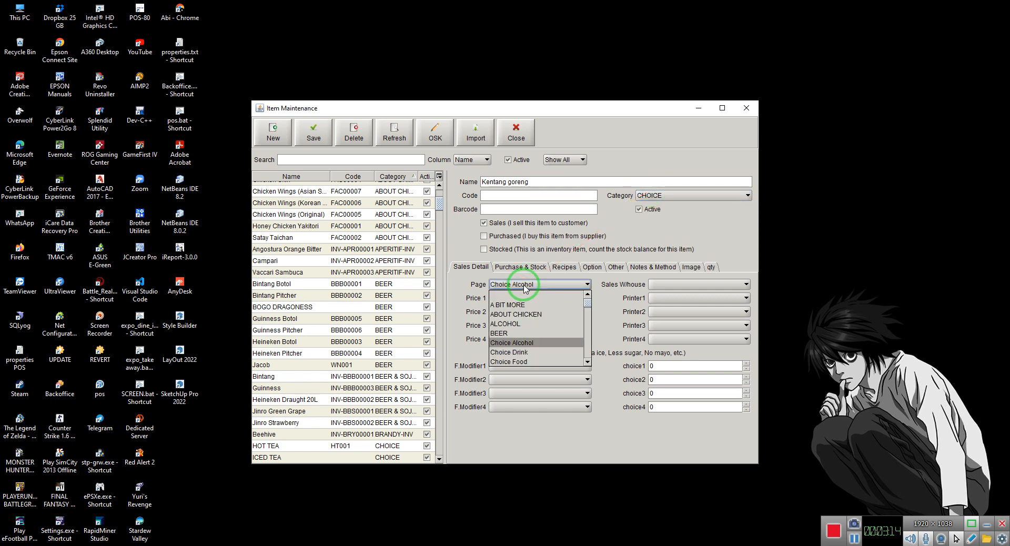
{"action": "key", "text": "c"}
{"action": "key", "text": "c"}
{"action": "key", "text": "Return"}
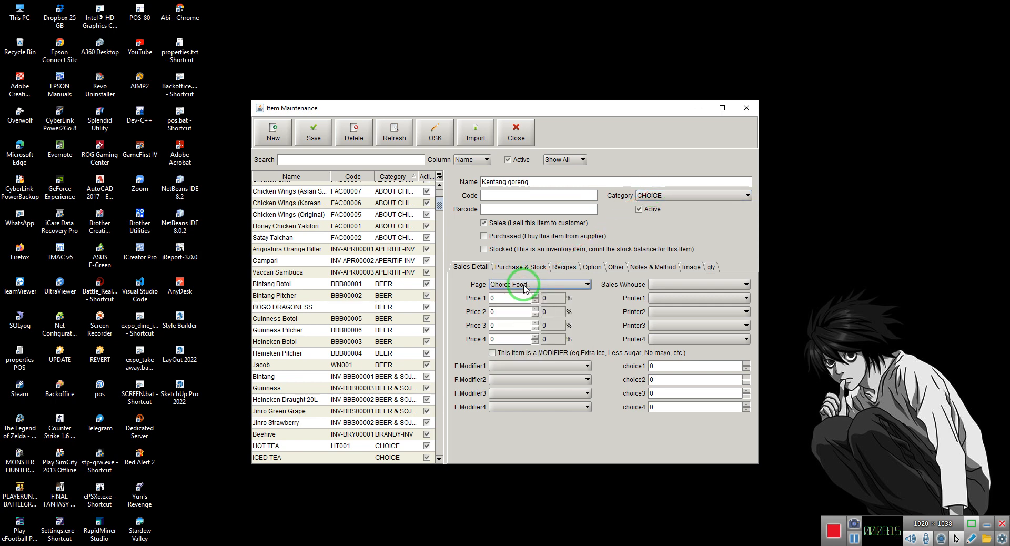
Mark Kentang goreng as a modifier, set Printer1 to KITCHEN and the code to KG, and save it
{"action": "left_click", "coordinate": [520, 355]}
{"action": "left_click", "coordinate": [670, 298]}
{"action": "left_click", "coordinate": [668, 334]}
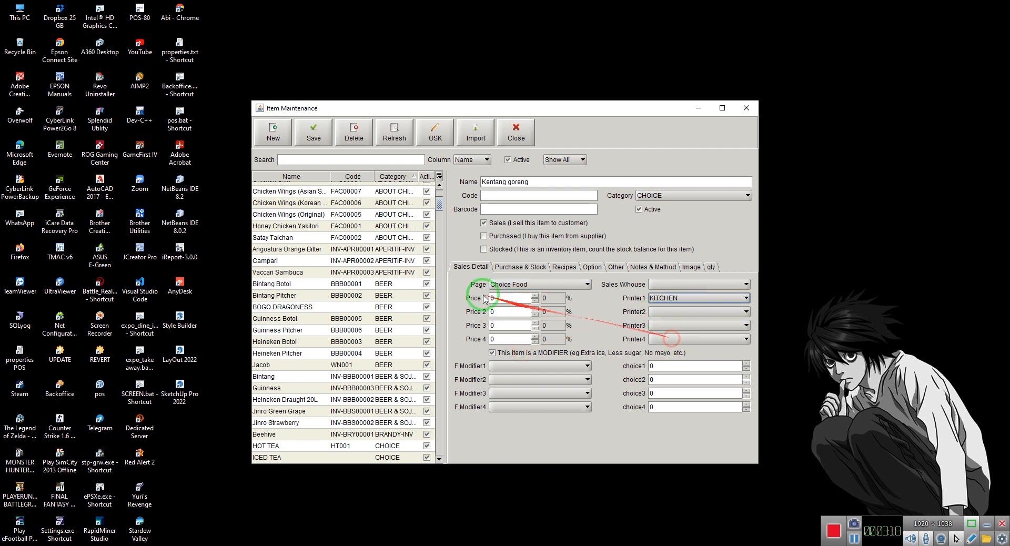
{"action": "left_click", "coordinate": [501, 195]}
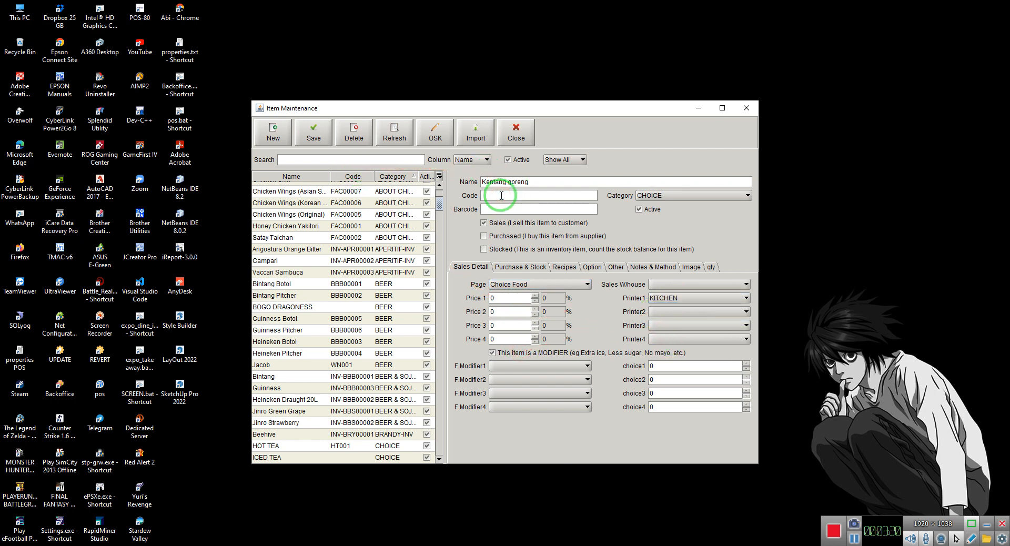
{"action": "type", "text": "KG"}
{"action": "left_click", "coordinate": [314, 132]}
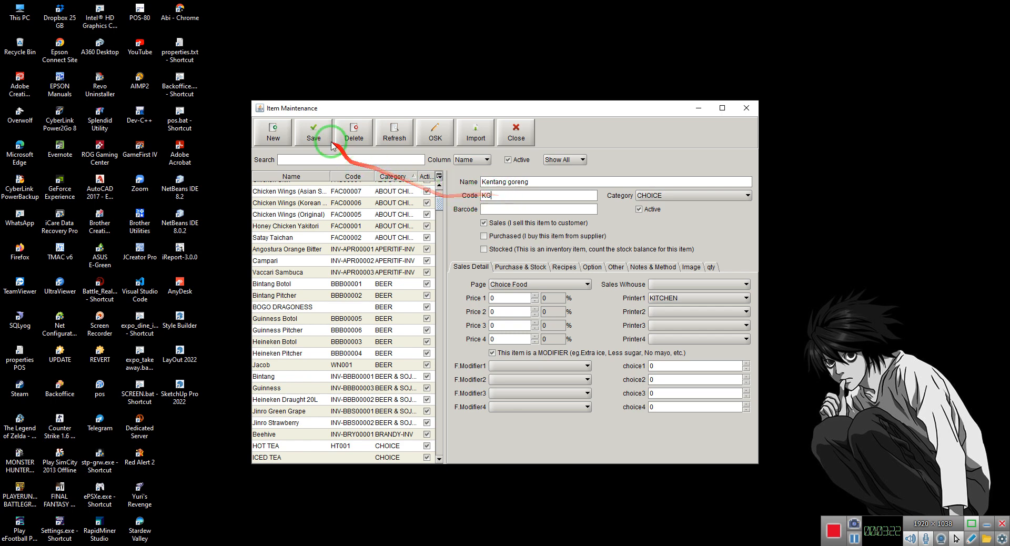
Create and save a modifier item named Cireng with code CR, category CHOICE, page Choice Food and Printer1 KITCHEN
{"action": "left_click", "coordinate": [523, 180]}
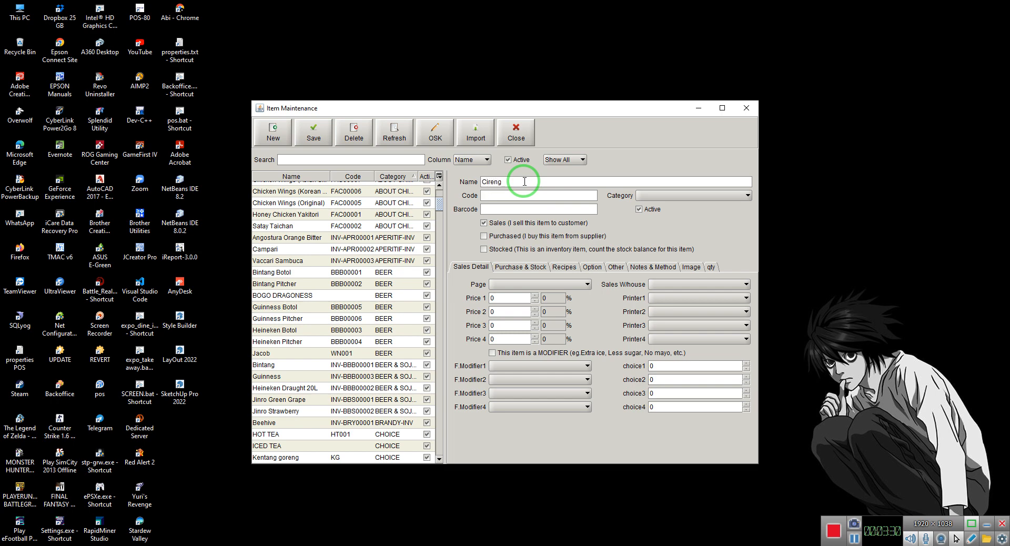
{"action": "left_click", "coordinate": [642, 196]}
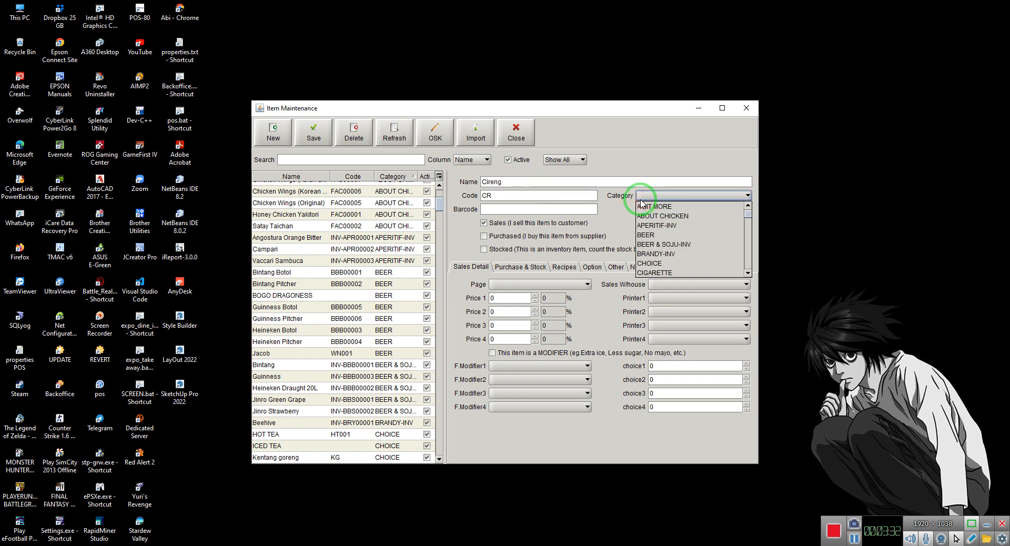
{"action": "key", "text": "c"}
{"action": "left_click", "coordinate": [542, 285]}
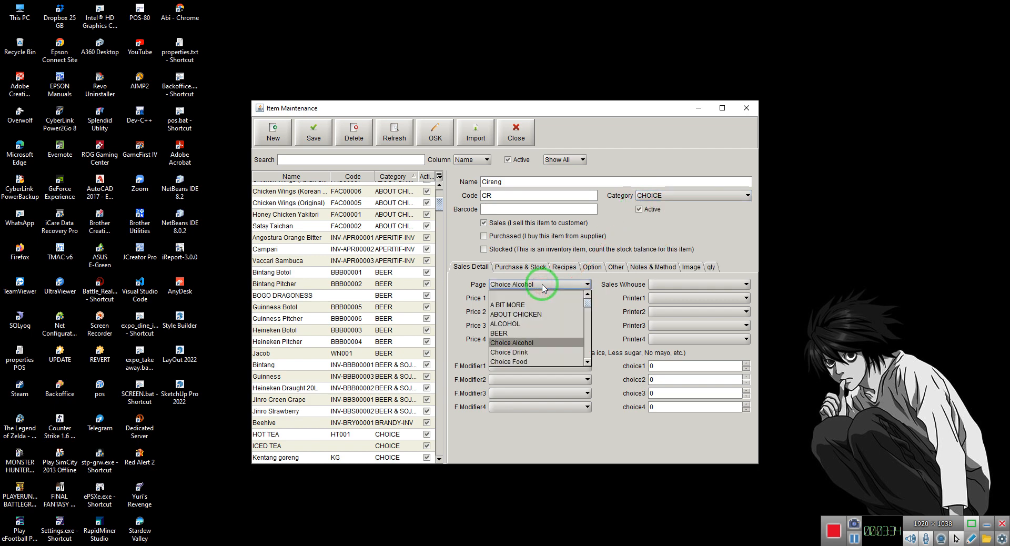
{"action": "left_click", "coordinate": [528, 360]}
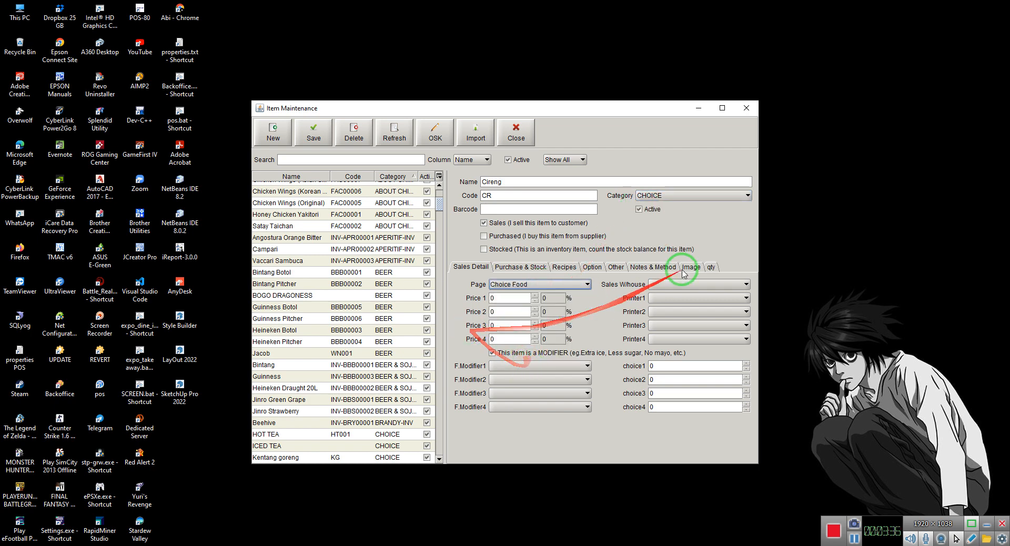
{"action": "left_click", "coordinate": [679, 299]}
{"action": "left_click", "coordinate": [667, 338]}
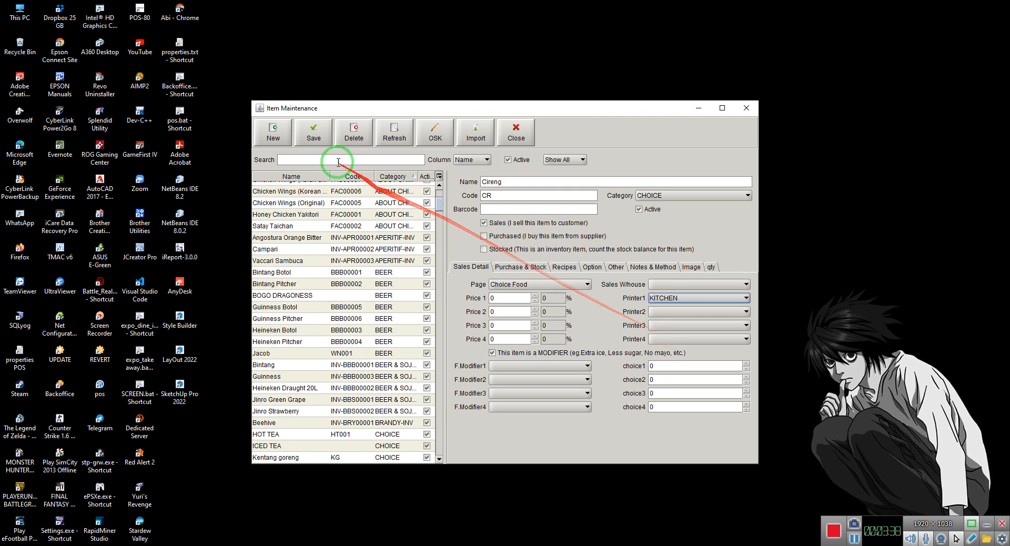
{"action": "left_click", "coordinate": [314, 132]}
Enter a new item named Jack D with category CHOICE and code JD
{"action": "left_click", "coordinate": [279, 130]}
{"action": "left_click", "coordinate": [494, 181]}
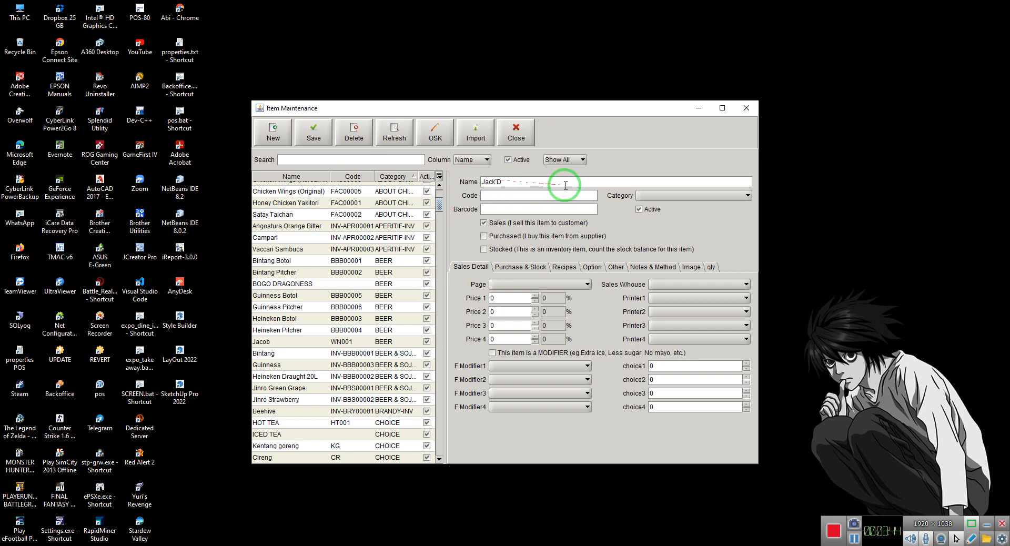
{"action": "left_click", "coordinate": [649, 195]}
{"action": "left_click", "coordinate": [650, 259]}
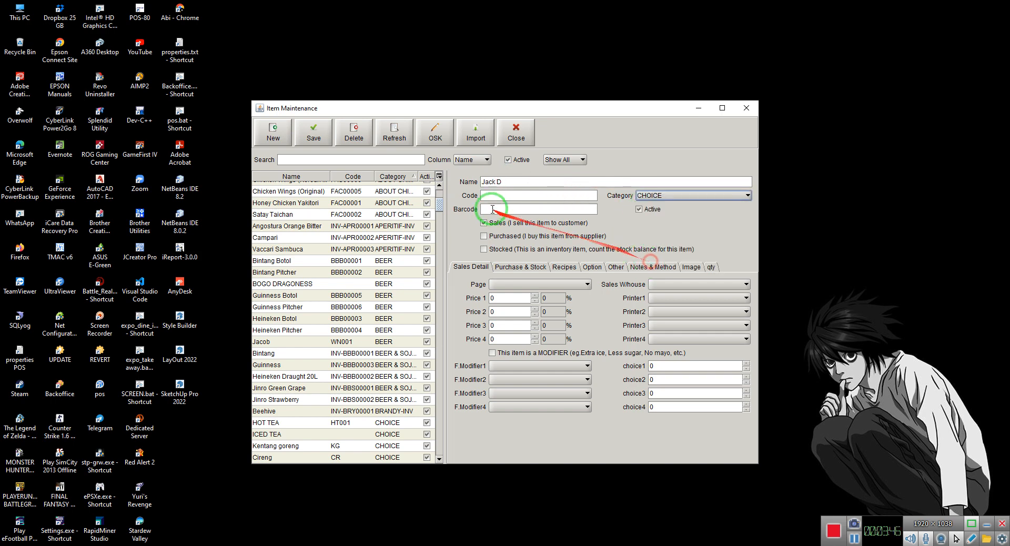
{"action": "left_click", "coordinate": [499, 194]}
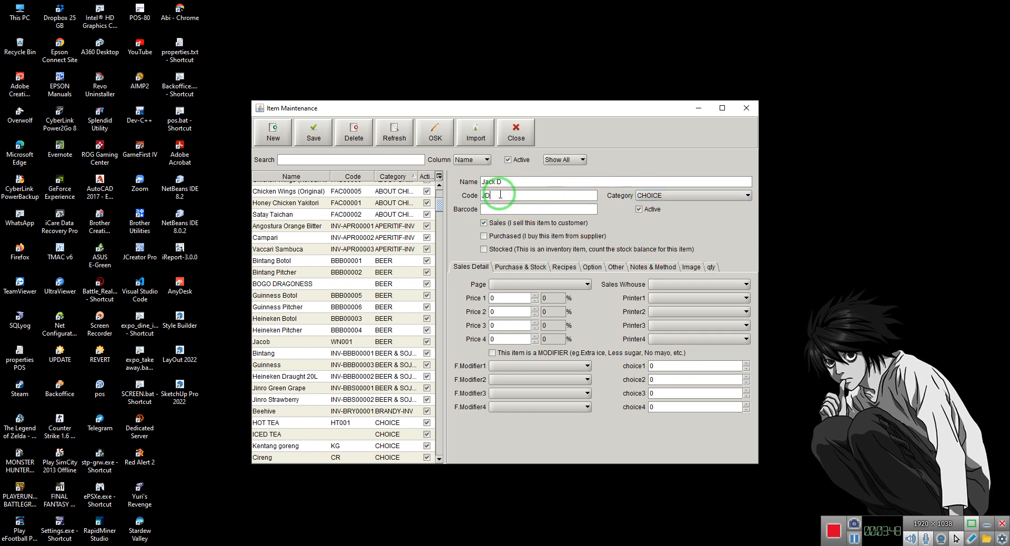
Put Jack D on the Choice Alcohol page, set Printer1 to BAR, mark it as a modifier and save it
{"action": "left_click", "coordinate": [528, 284]}
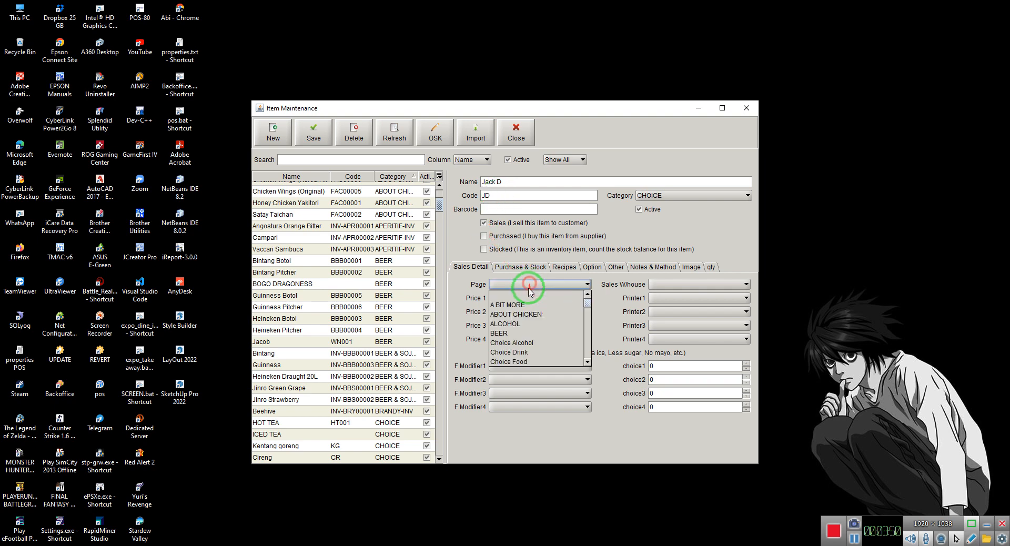
{"action": "left_click", "coordinate": [523, 344]}
{"action": "left_click", "coordinate": [661, 298]}
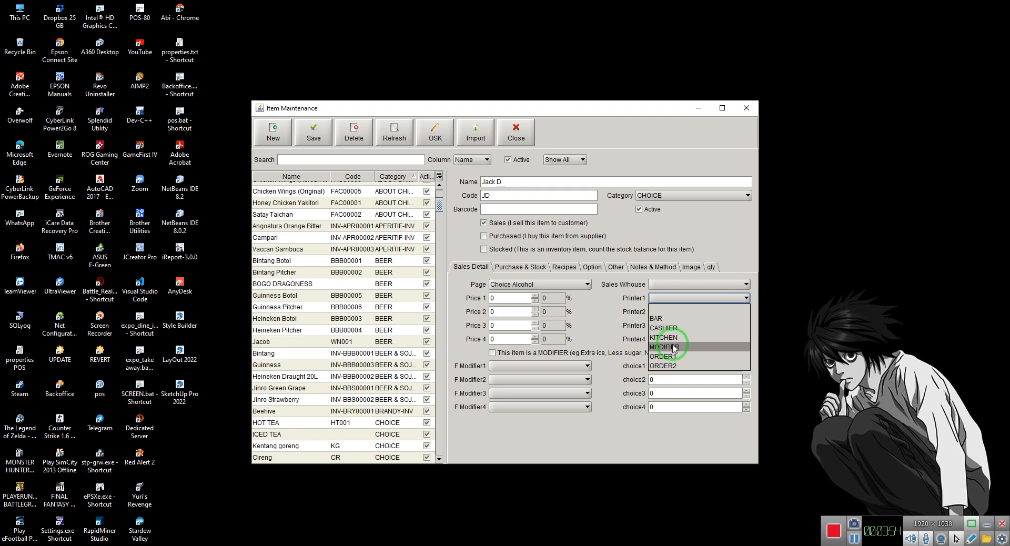
{"action": "left_click", "coordinate": [658, 317]}
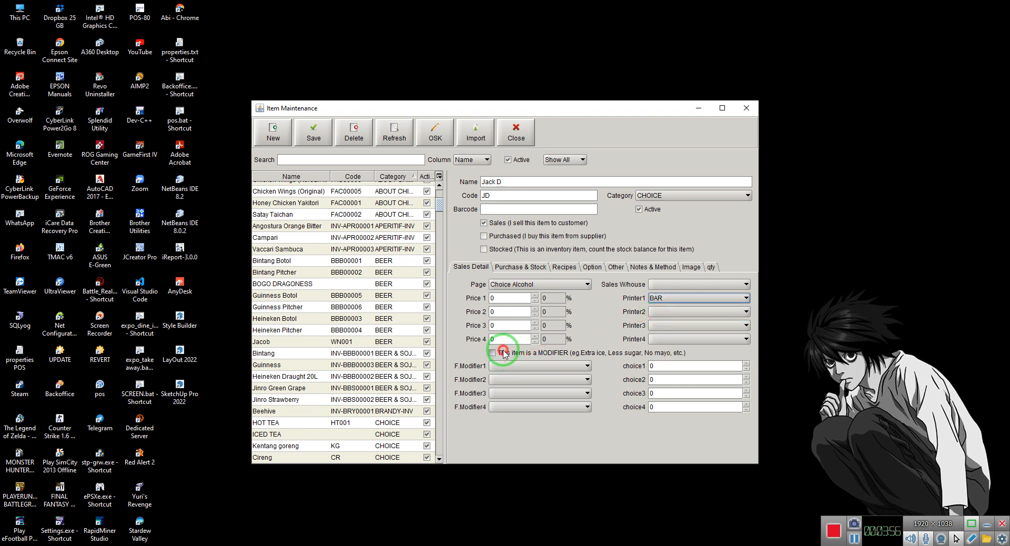
{"action": "left_click", "coordinate": [297, 132]}
Enter a new item named Smirnoff with category CHOICE
{"action": "left_click", "coordinate": [502, 179]}
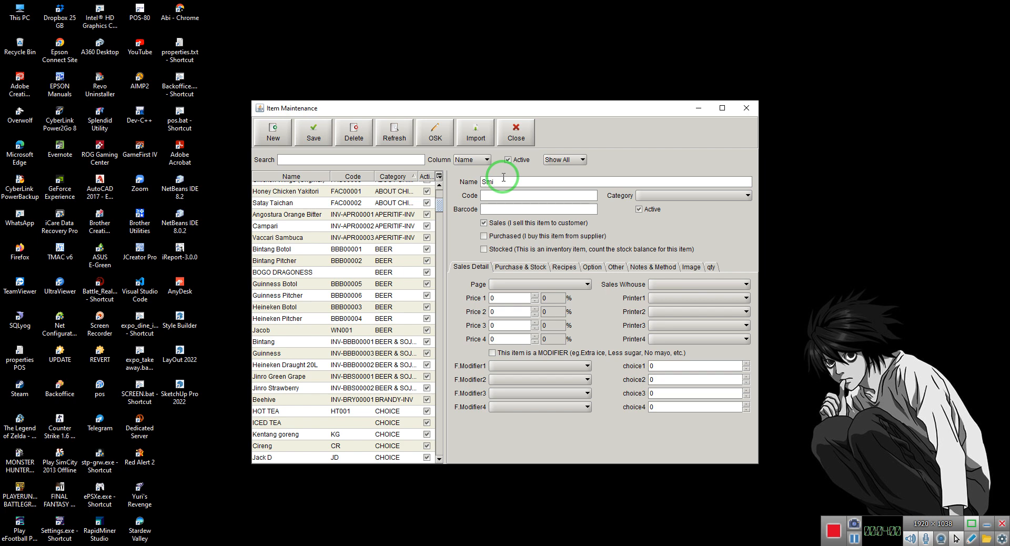
{"action": "left_click", "coordinate": [679, 196]}
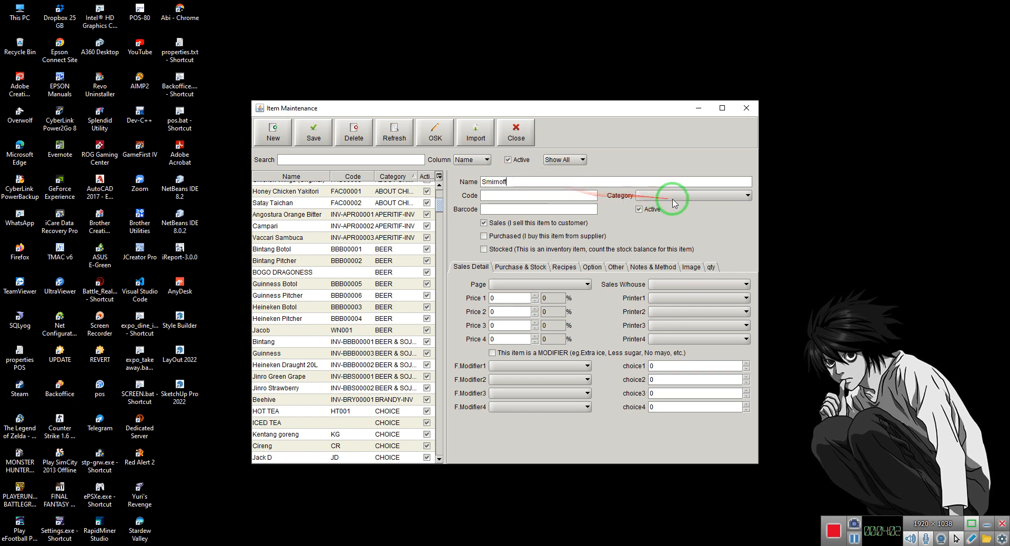
{"action": "left_click", "coordinate": [657, 268]}
Assign Smirnoff to the Choice Alcohol page with Printer1 BAR, mark it as a modifier and save it
{"action": "left_click", "coordinate": [563, 284]}
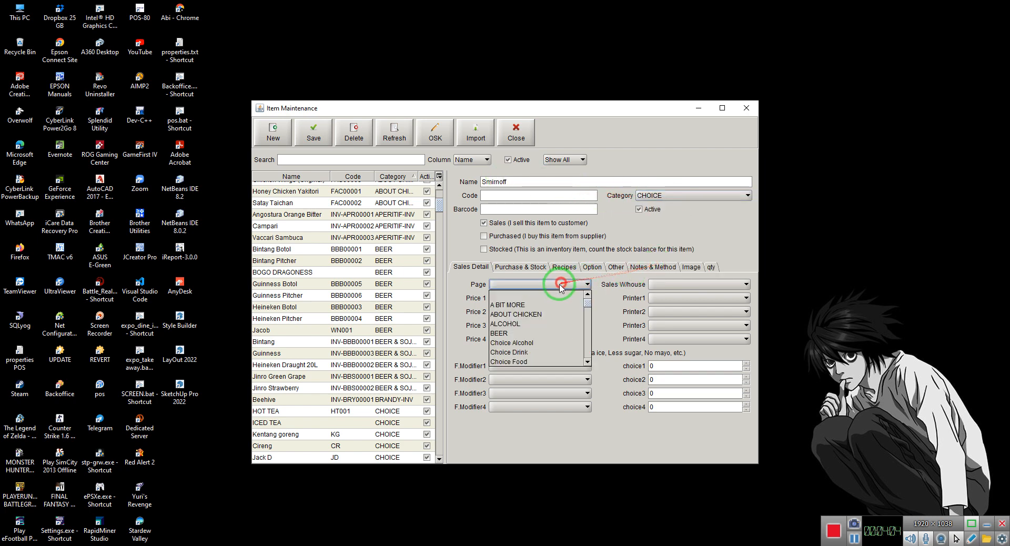
{"action": "left_click", "coordinate": [525, 340]}
{"action": "left_click", "coordinate": [679, 299]}
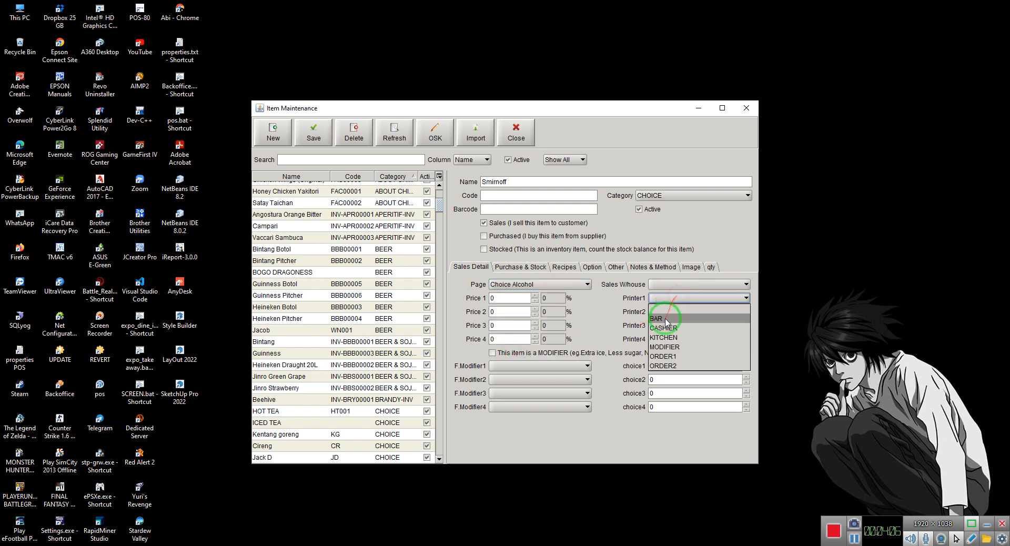
{"action": "left_click", "coordinate": [679, 315]}
{"action": "left_click", "coordinate": [492, 352]}
{"action": "left_click", "coordinate": [309, 133]}
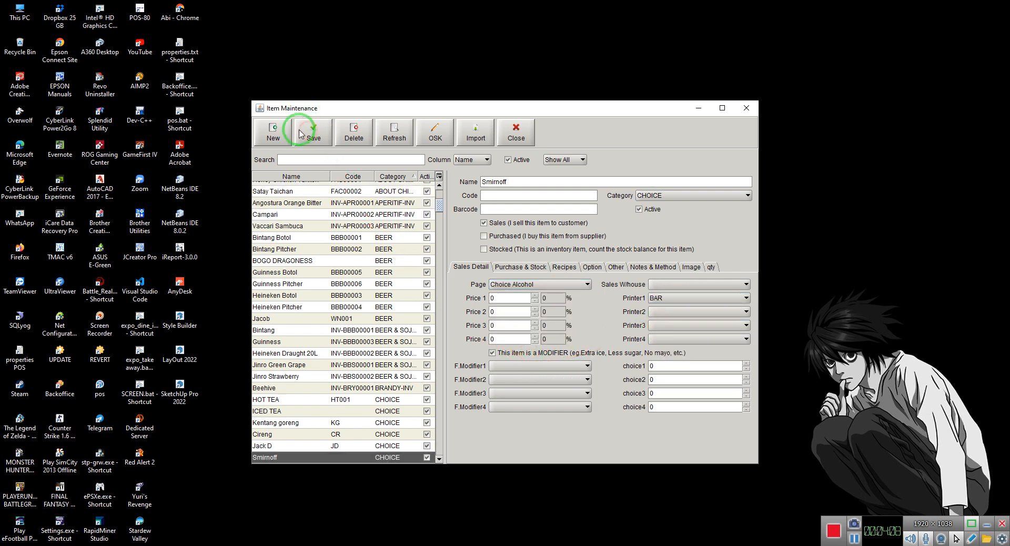
{"action": "left_click", "coordinate": [327, 412]}
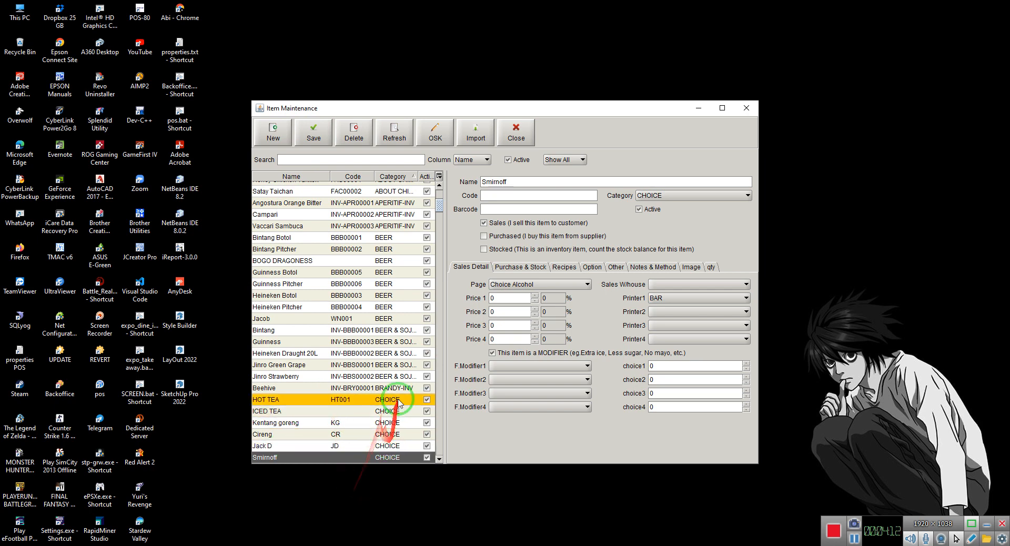
Enter a new item named Choice Drink with category CHOICE
{"action": "left_click", "coordinate": [275, 136]}
{"action": "left_click", "coordinate": [488, 179]}
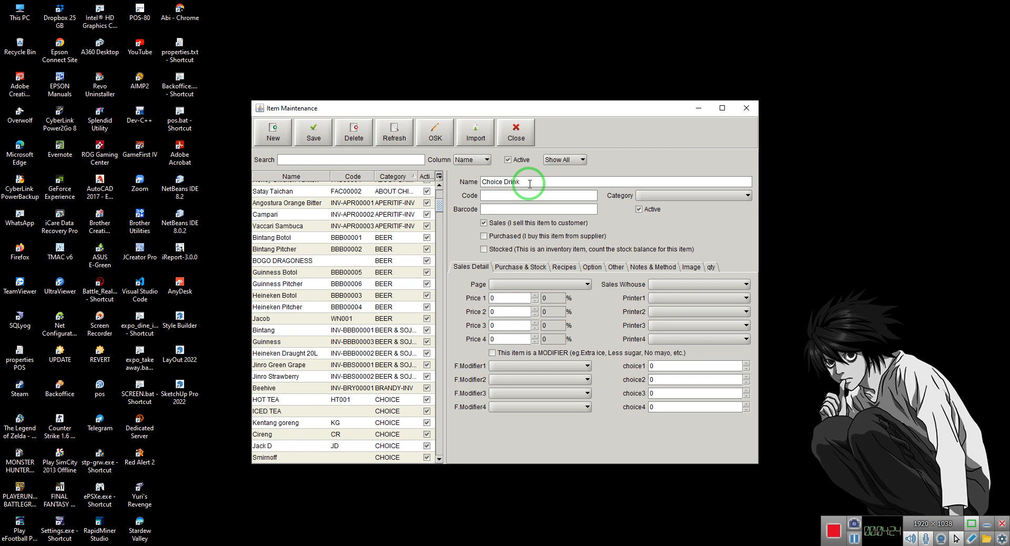
{"action": "left_click", "coordinate": [665, 196]}
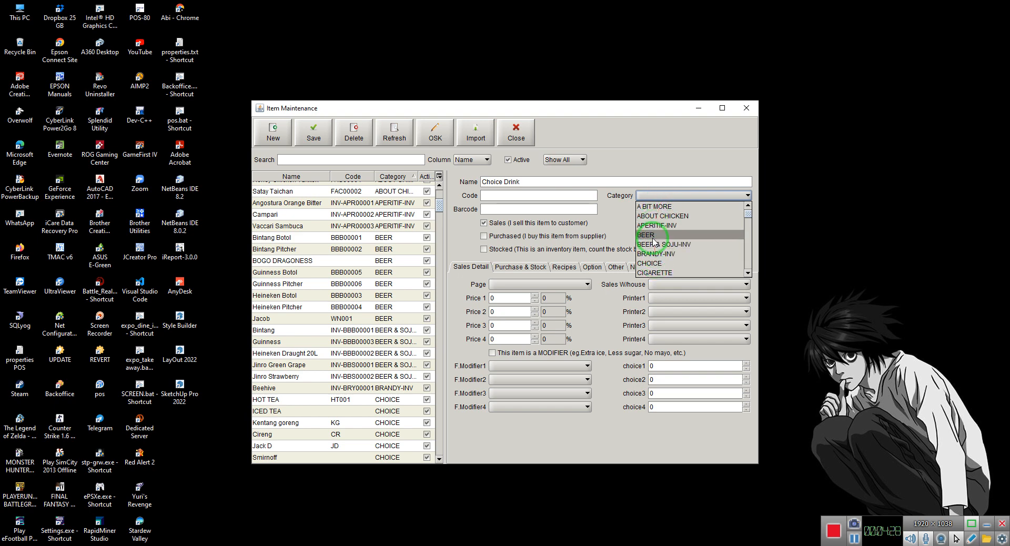
{"action": "left_click", "coordinate": [661, 265]}
{"action": "left_click", "coordinate": [532, 284]}
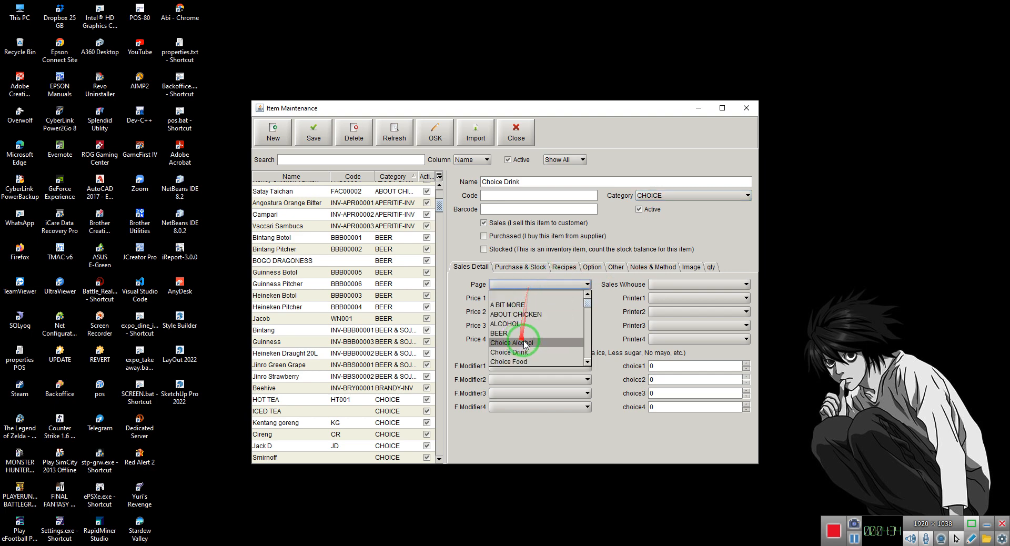
{"action": "scroll", "coordinate": [524, 347], "scroll_direction": "down", "scroll_amount": 4}
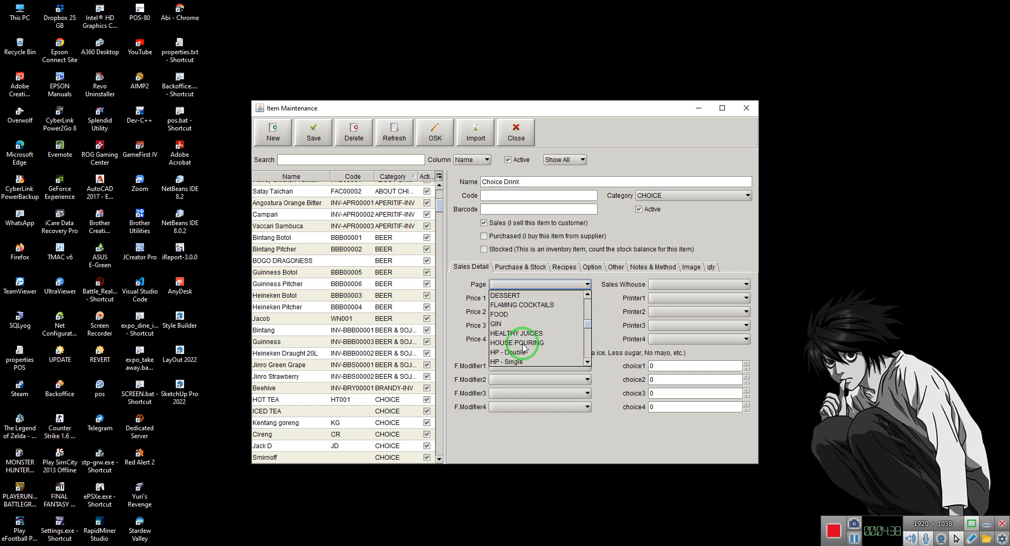
{"action": "type", "text": "mod"}
{"action": "key", "text": "Return"}
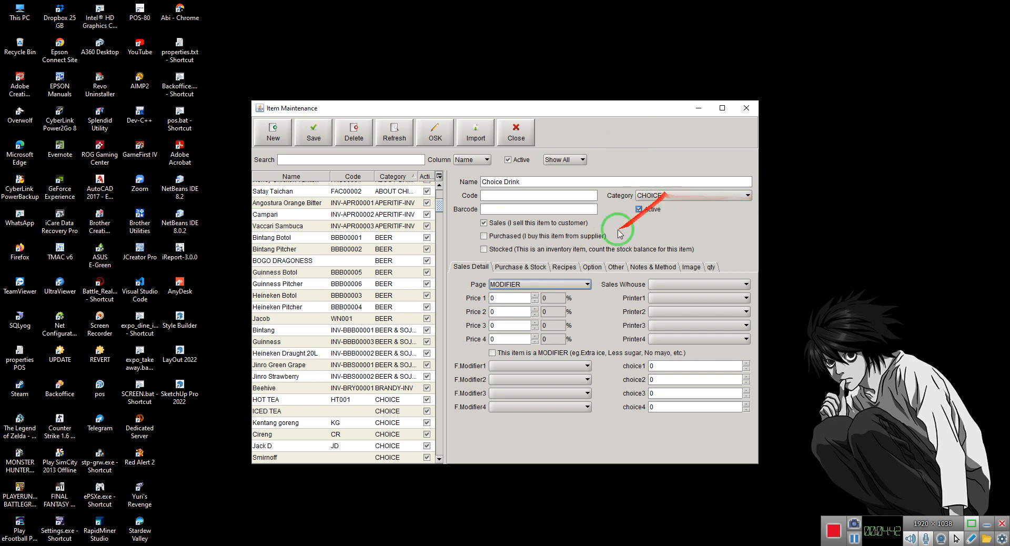
{"action": "left_click", "coordinate": [542, 284]}
{"action": "scroll", "coordinate": [535, 337], "scroll_direction": "up", "scroll_amount": 3}
{"action": "left_click", "coordinate": [521, 295]}
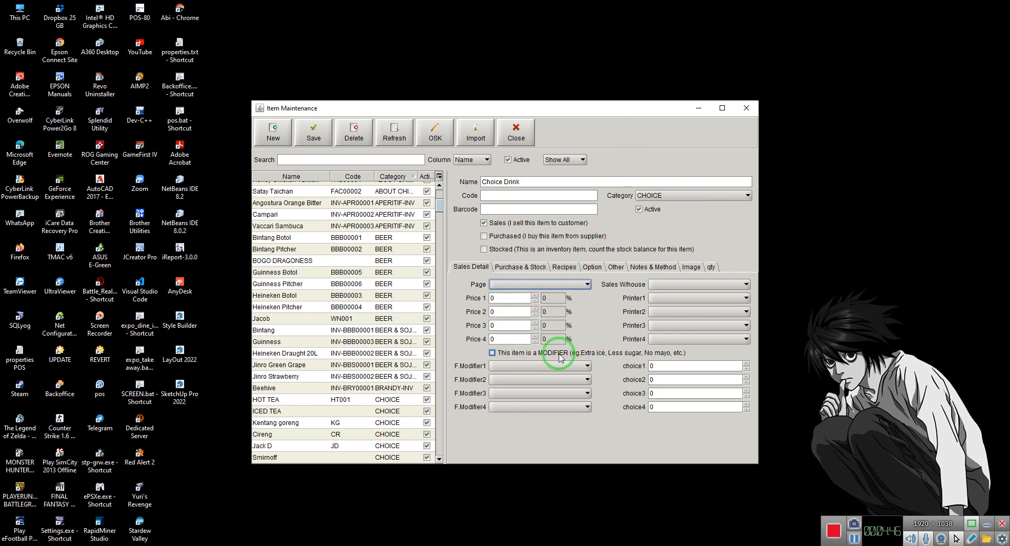
Set Choice Drink's F.Modifier1 to Choice Drink with choice1 at 1 and Printer1 to BAR, and save the item
{"action": "left_click_drag", "start_coordinate": [621, 376], "coordinate": [542, 370]}
{"action": "left_click", "coordinate": [540, 369]}
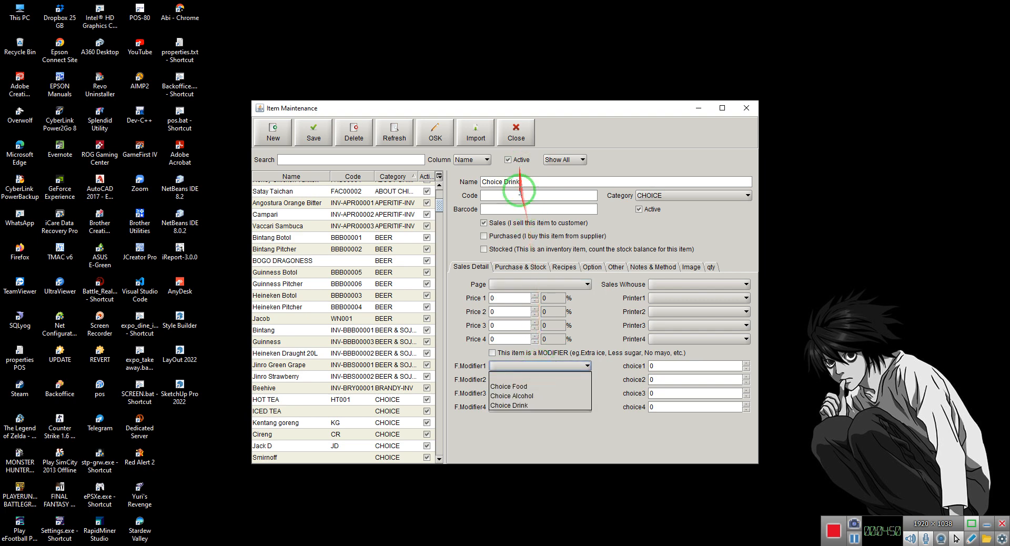
{"action": "left_click_drag", "start_coordinate": [523, 404], "coordinate": [553, 229]}
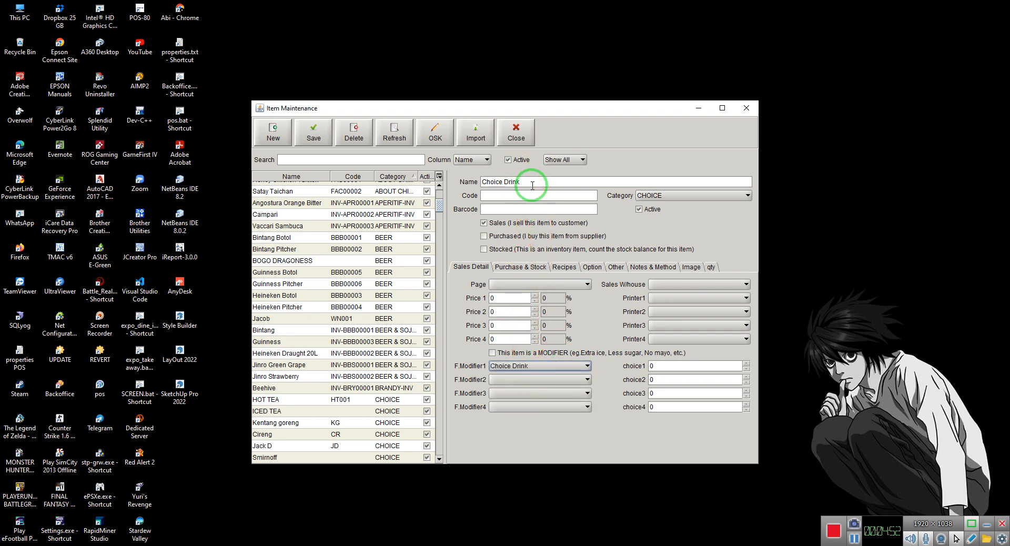
{"action": "left_click", "coordinate": [651, 364]}
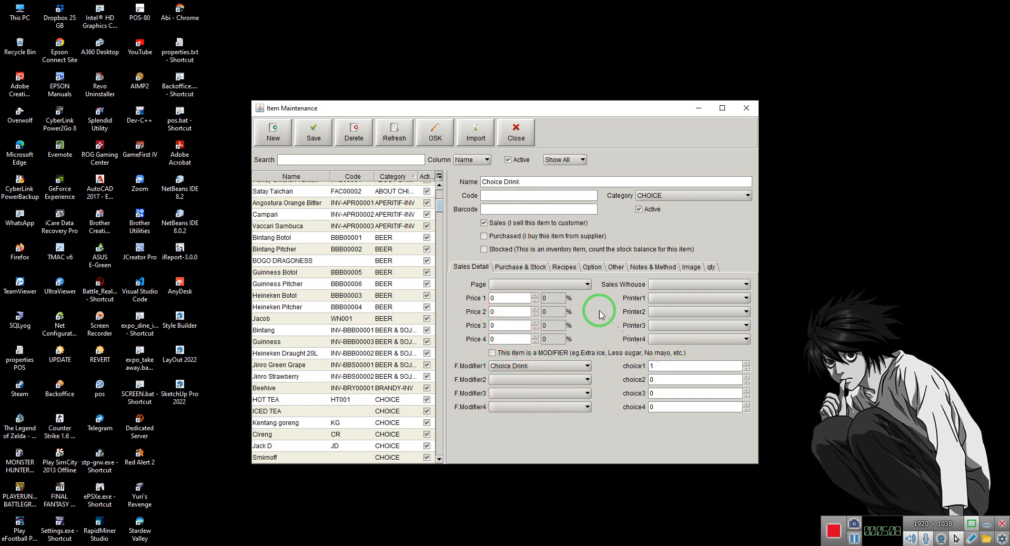
{"action": "left_click", "coordinate": [658, 298]}
{"action": "left_click", "coordinate": [659, 319]}
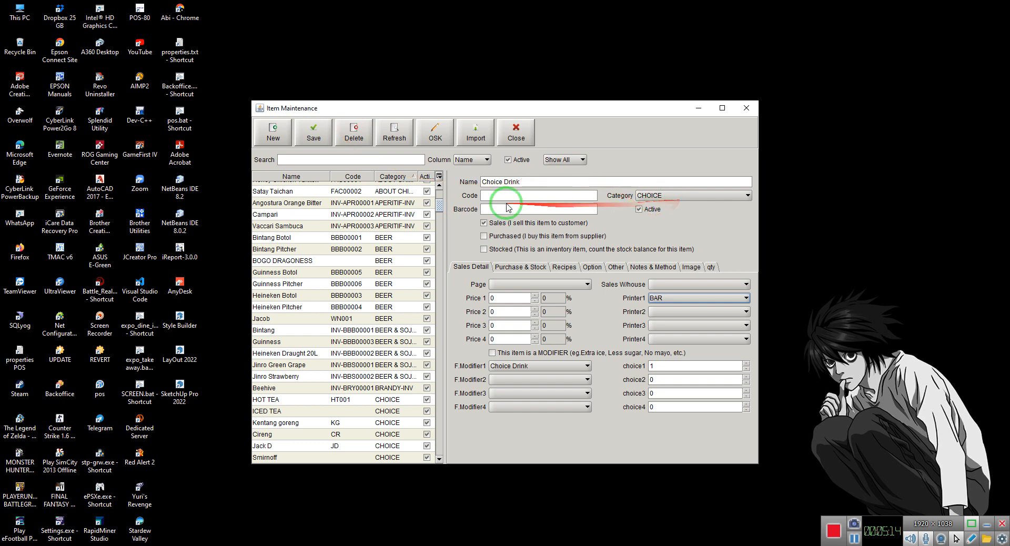
{"action": "left_click", "coordinate": [313, 132]}
Enter a new item named Choice Food with Printer1 KITCHEN and category CHOICE
{"action": "left_click", "coordinate": [273, 131]}
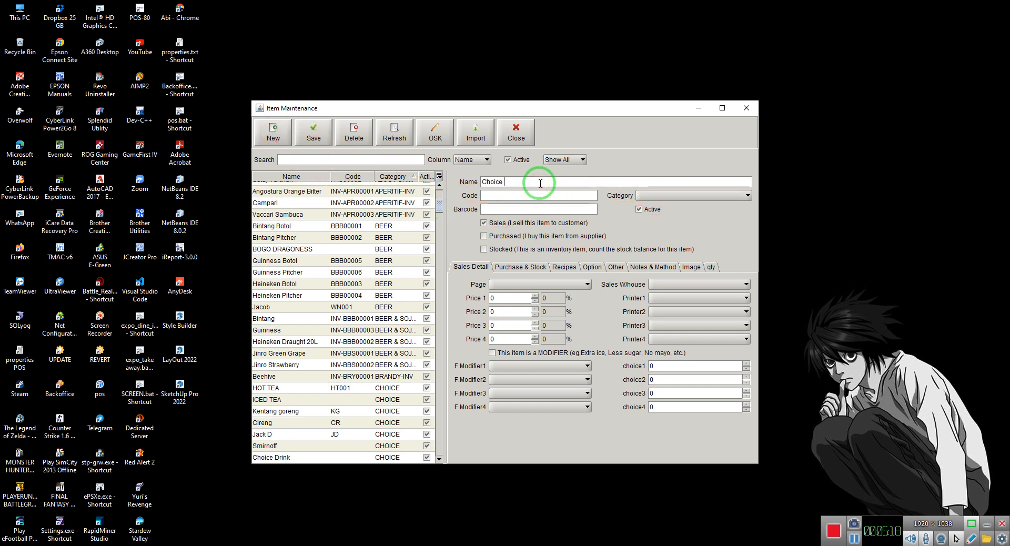
{"action": "left_click", "coordinate": [679, 298]}
{"action": "left_click", "coordinate": [664, 337]}
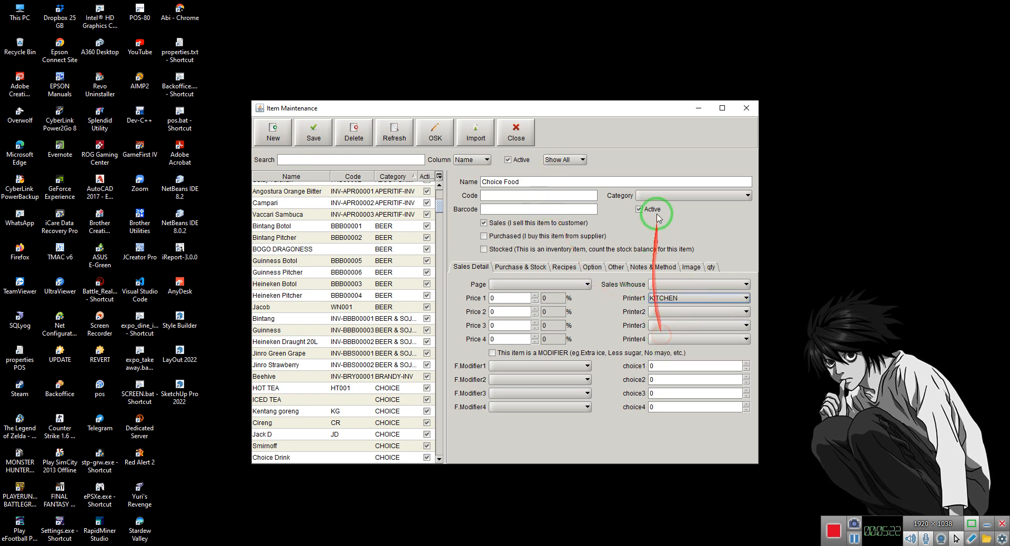
{"action": "left_click", "coordinate": [657, 196]}
{"action": "left_click", "coordinate": [650, 262]}
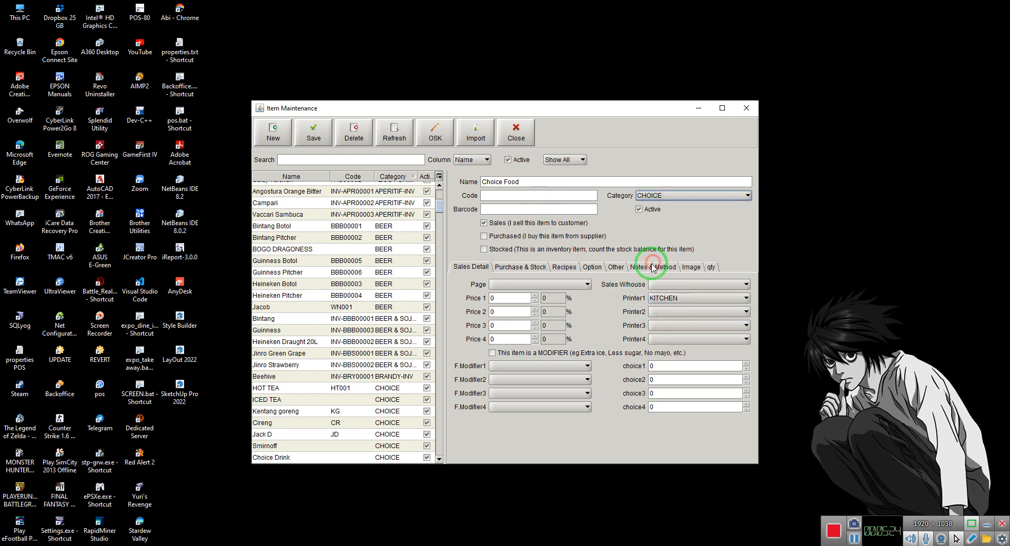
Set Choice Food's F.Modifier1 to Choice Food with choice1 at 1, and save the item
{"action": "left_click", "coordinate": [537, 367]}
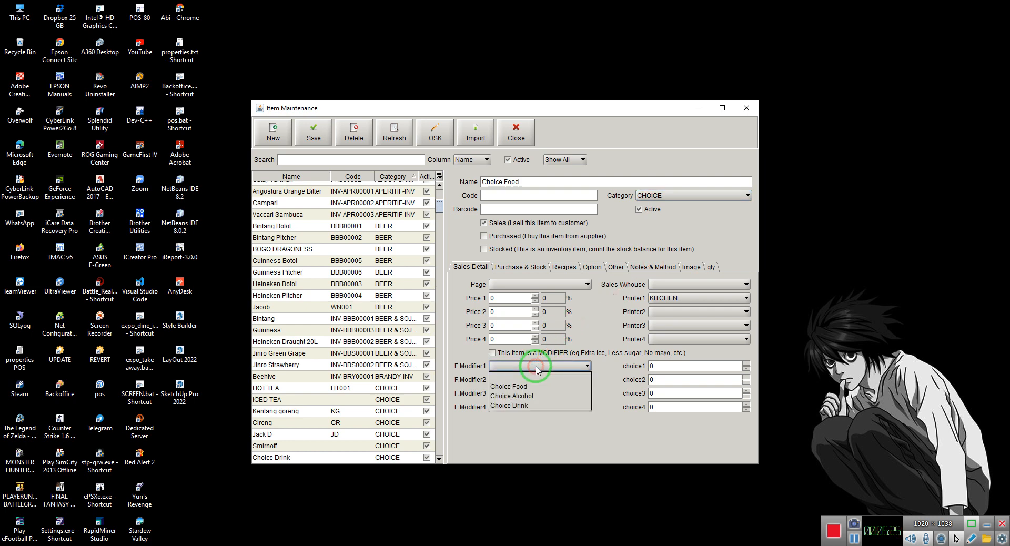
{"action": "left_click", "coordinate": [515, 386]}
{"action": "left_click", "coordinate": [686, 370]}
{"action": "type", "text": "1"}
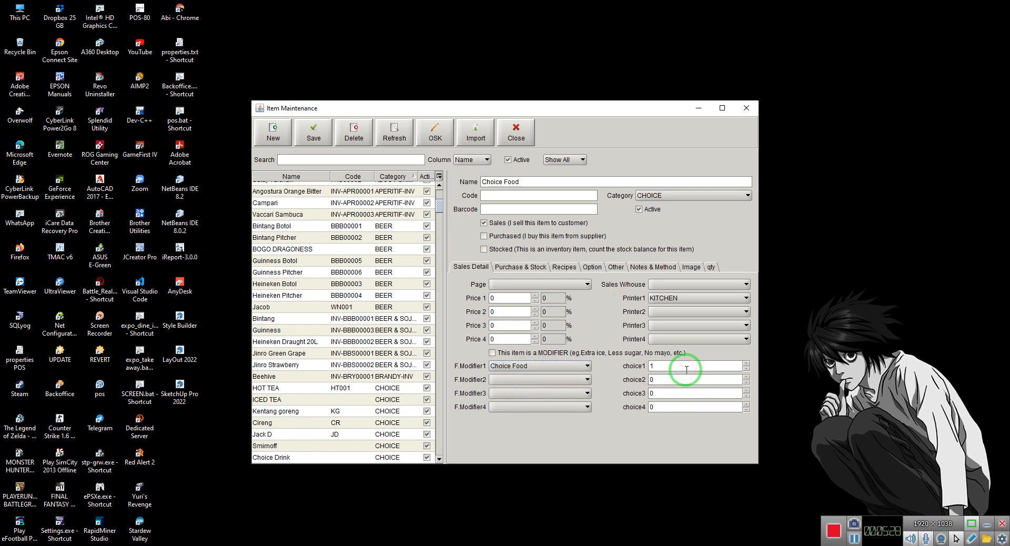
{"action": "left_click", "coordinate": [314, 134]}
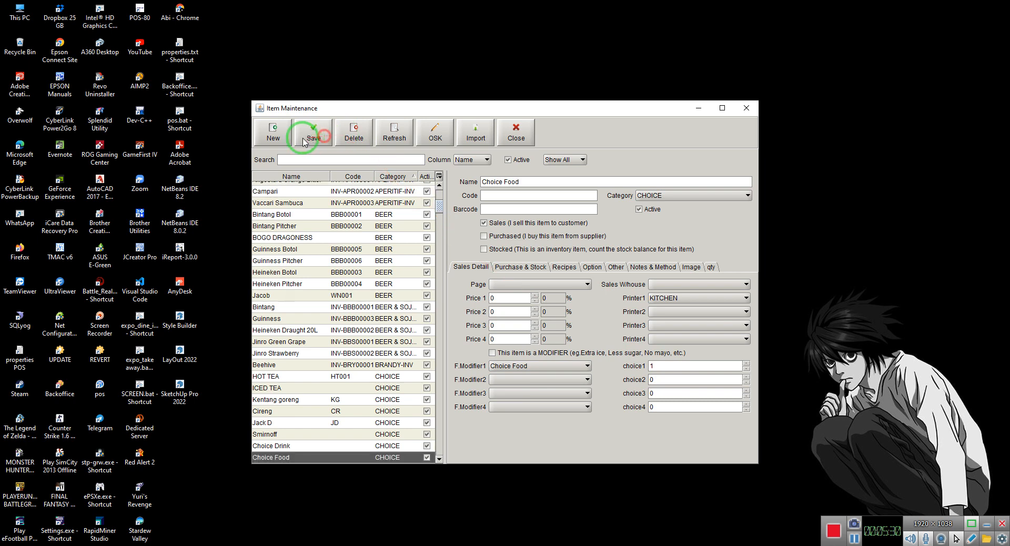
Enter a new item named Choice Alcohol with category CHOICE
{"action": "left_click", "coordinate": [284, 139]}
{"action": "left_click", "coordinate": [503, 184]}
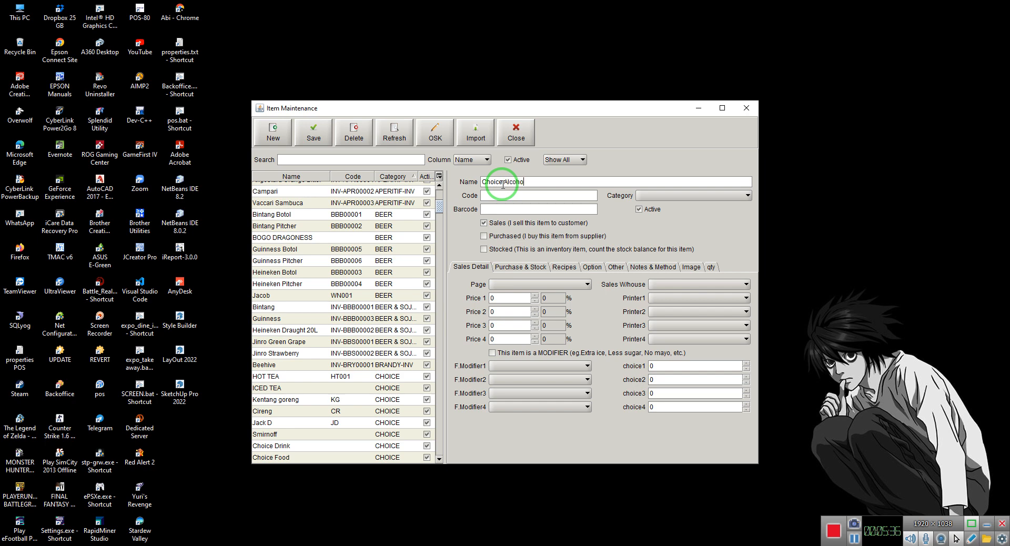
{"action": "type", "text": "Choice Alcohol"}
{"action": "left_click", "coordinate": [674, 196]}
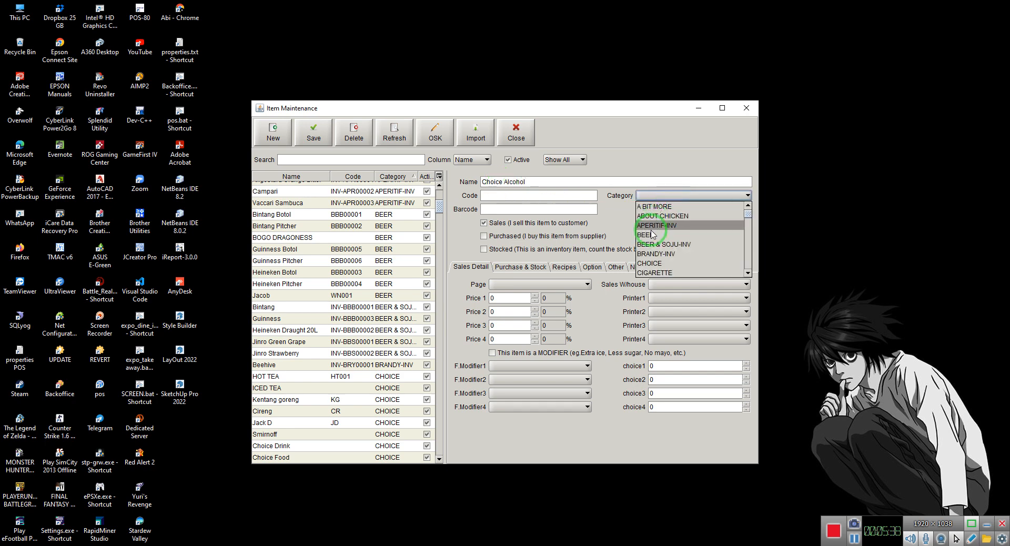
{"action": "left_click", "coordinate": [650, 264]}
Set Choice Alcohol's F.Modifier1 to Choice Alcohol with choice1 at 1 and Printer1 to BAR, and save the item
{"action": "left_click", "coordinate": [524, 366]}
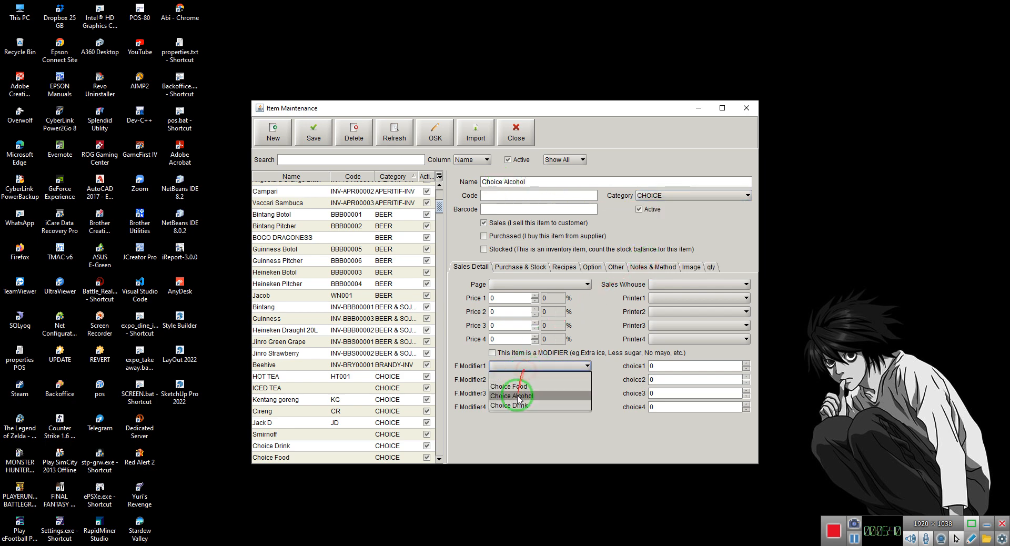
{"action": "left_click", "coordinate": [522, 398]}
{"action": "left_click", "coordinate": [670, 363]}
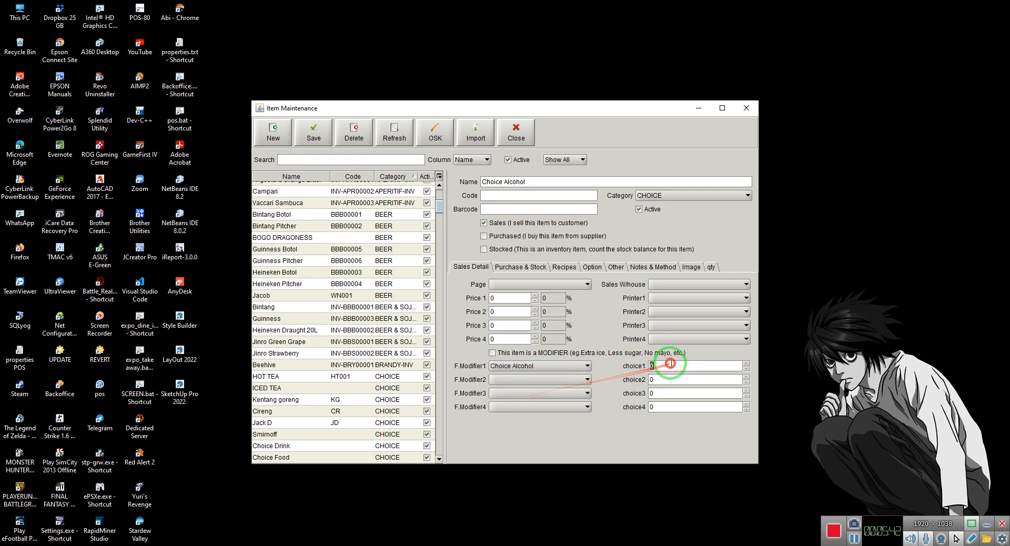
{"action": "left_click", "coordinate": [670, 297]}
{"action": "left_click", "coordinate": [658, 310]}
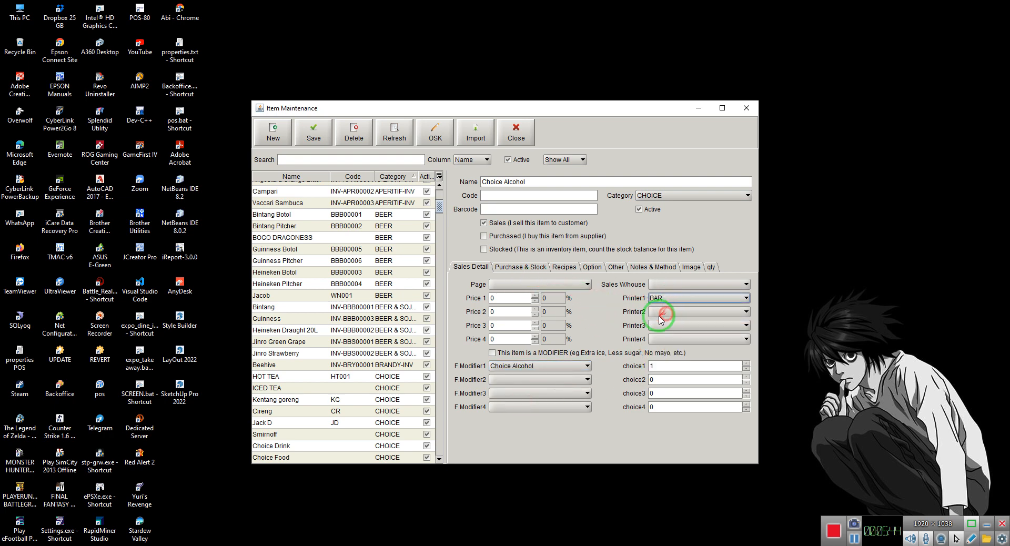
{"action": "left_click", "coordinate": [313, 134]}
{"action": "left_click", "coordinate": [609, 350]}
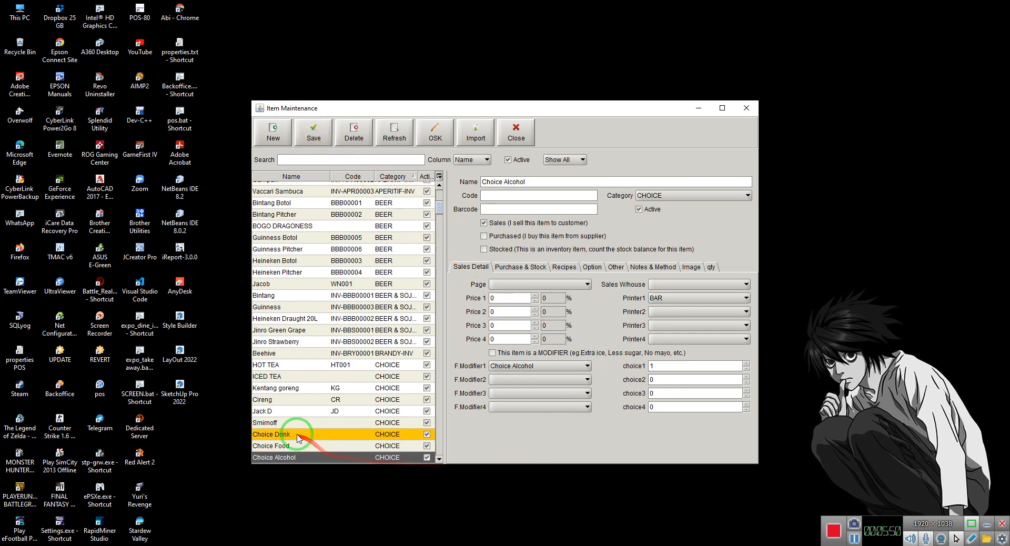
Create a new item named Package 1 and assign it to the BEER category
{"action": "left_click", "coordinate": [270, 132]}
{"action": "left_click", "coordinate": [507, 181]}
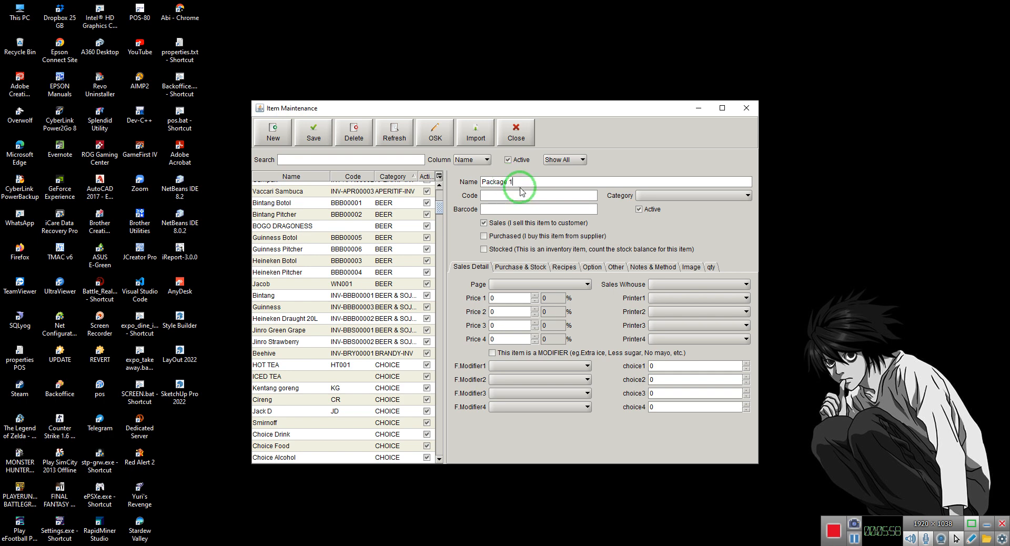
{"action": "left_click", "coordinate": [674, 195]}
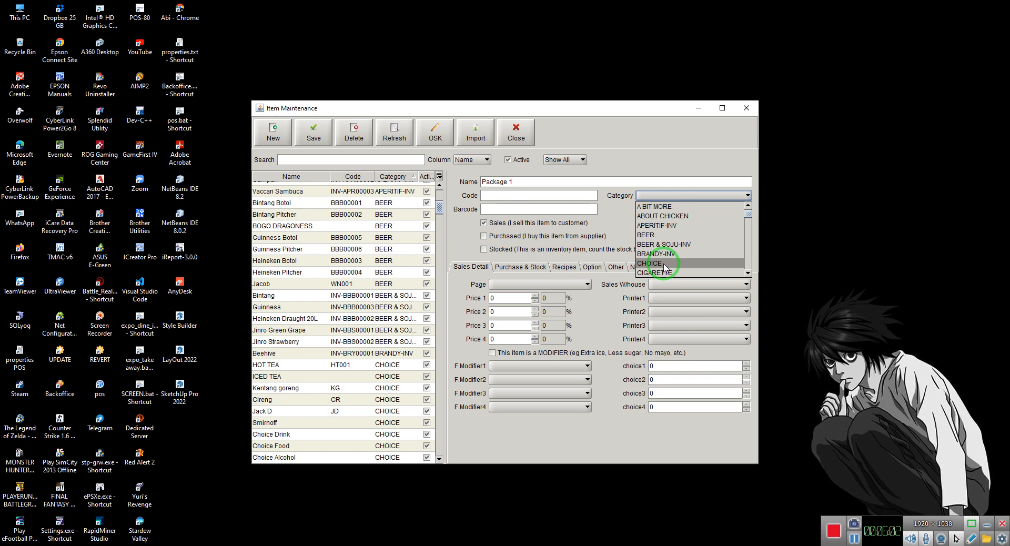
{"action": "scroll", "coordinate": [664, 267], "scroll_direction": "down", "scroll_amount": 3}
{"action": "scroll", "coordinate": [664, 267], "scroll_direction": "down", "scroll_amount": 15}
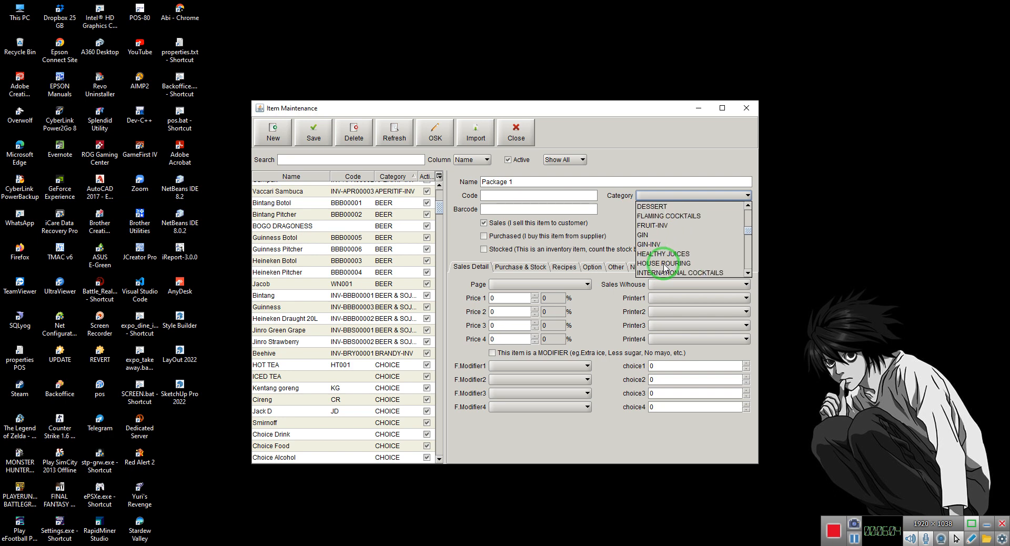
{"action": "scroll", "coordinate": [664, 268], "scroll_direction": "up", "scroll_amount": 15}
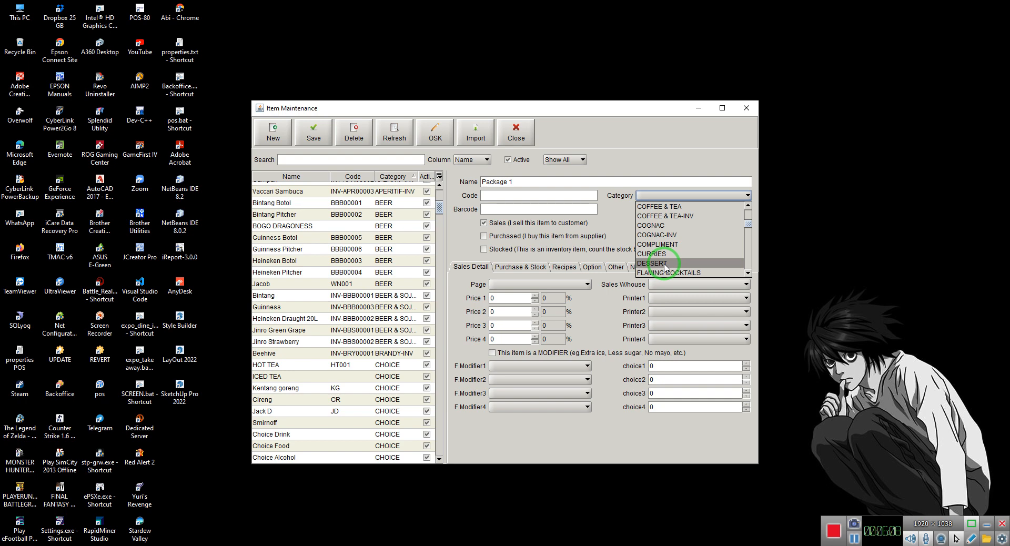
{"action": "left_click", "coordinate": [665, 268]}
{"action": "left_click", "coordinate": [657, 195]}
{"action": "scroll", "coordinate": [659, 244], "scroll_direction": "up", "scroll_amount": 5}
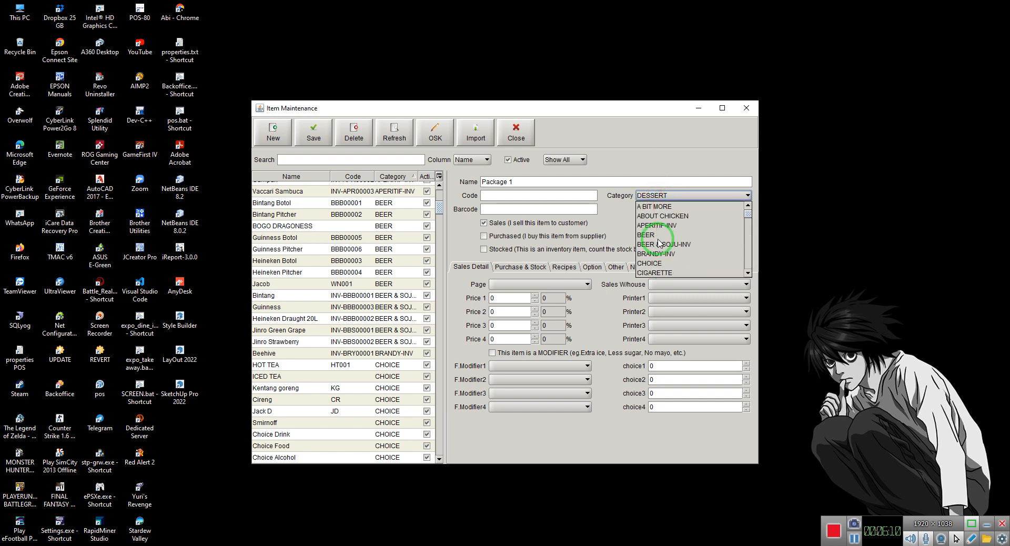
{"action": "left_click", "coordinate": [657, 235]}
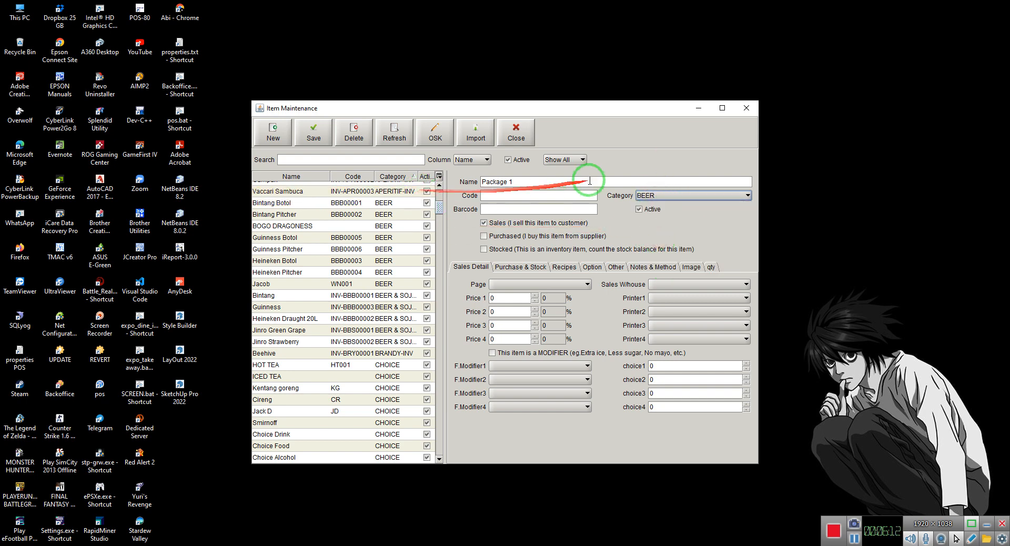
Set Package 1's sales page to BEER, Printer1 to BAR and Printer2 to KITCHEN
{"action": "left_click", "coordinate": [507, 285]}
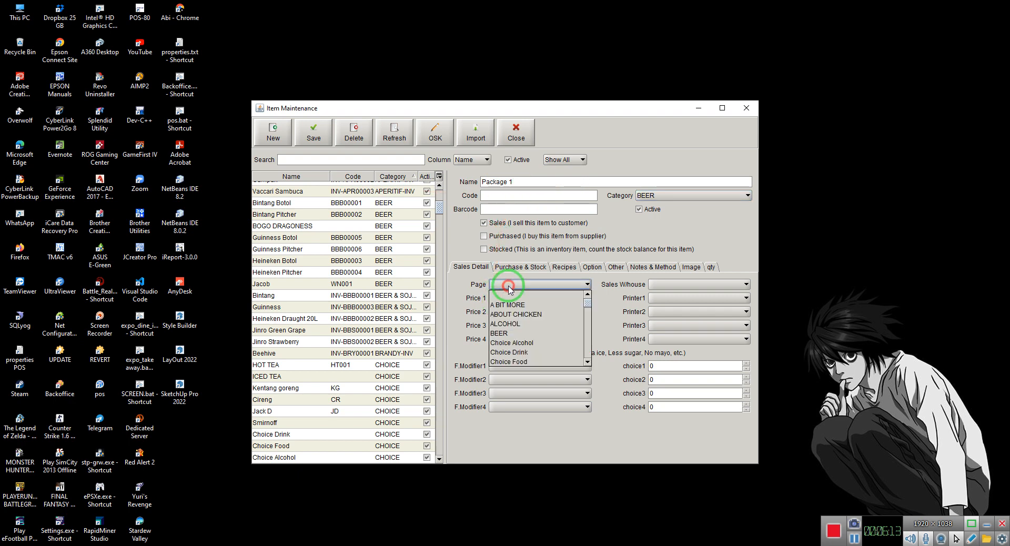
{"action": "left_click", "coordinate": [509, 333]}
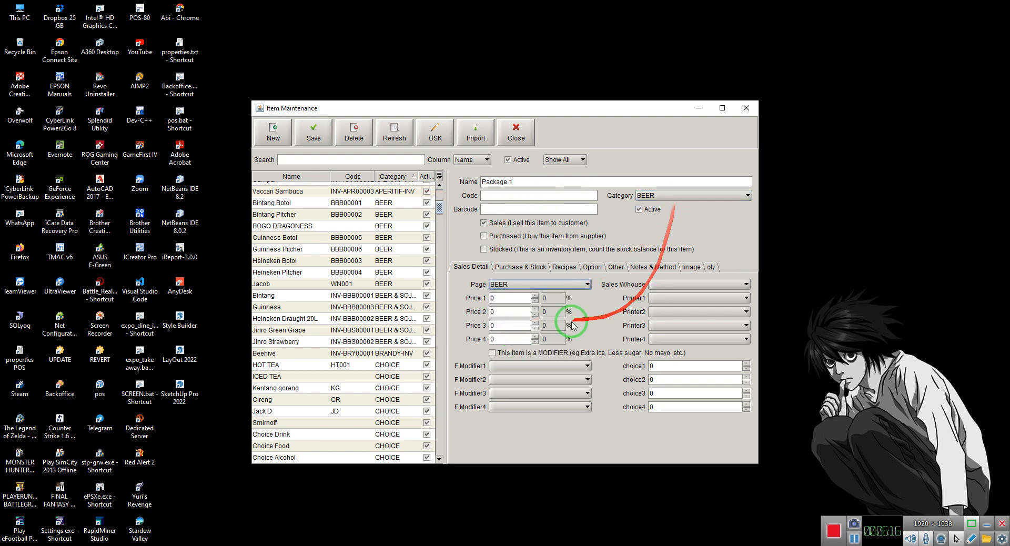
{"action": "left_click", "coordinate": [660, 297]}
{"action": "left_click", "coordinate": [660, 318]}
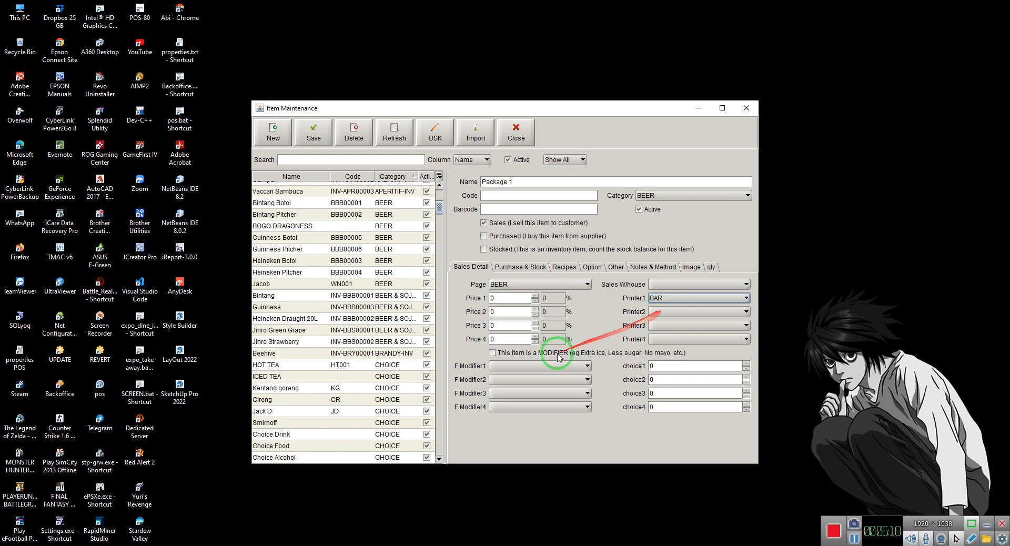
{"action": "left_click", "coordinate": [669, 312]}
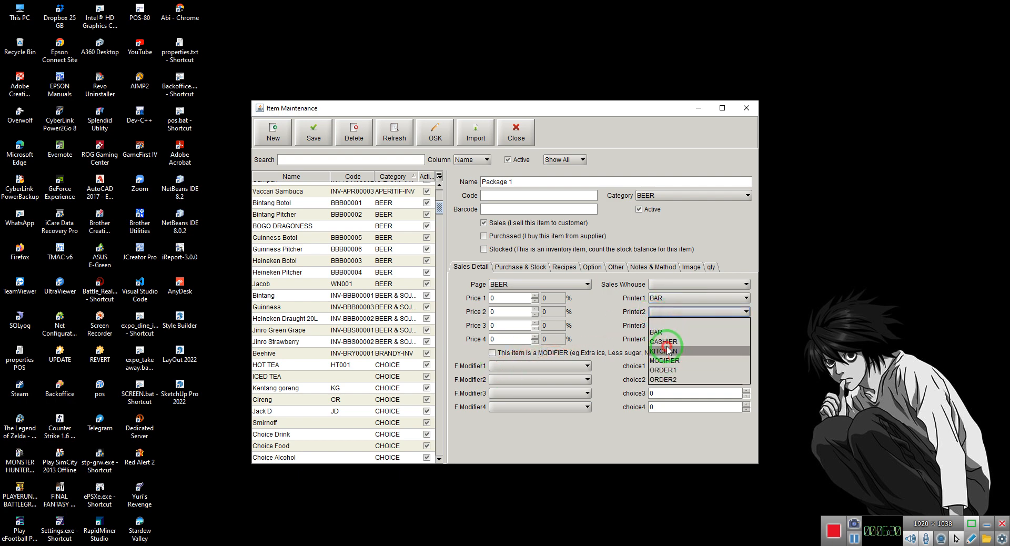
{"action": "left_click", "coordinate": [667, 351]}
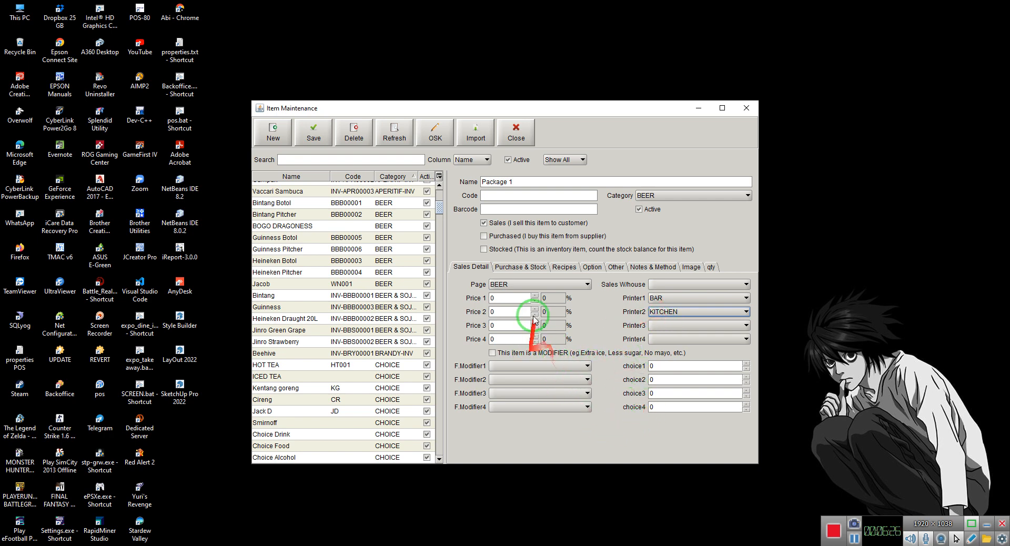
Mark Package 1 as a combo item, save it and close the item maintenance window
{"action": "left_click", "coordinate": [592, 268]}
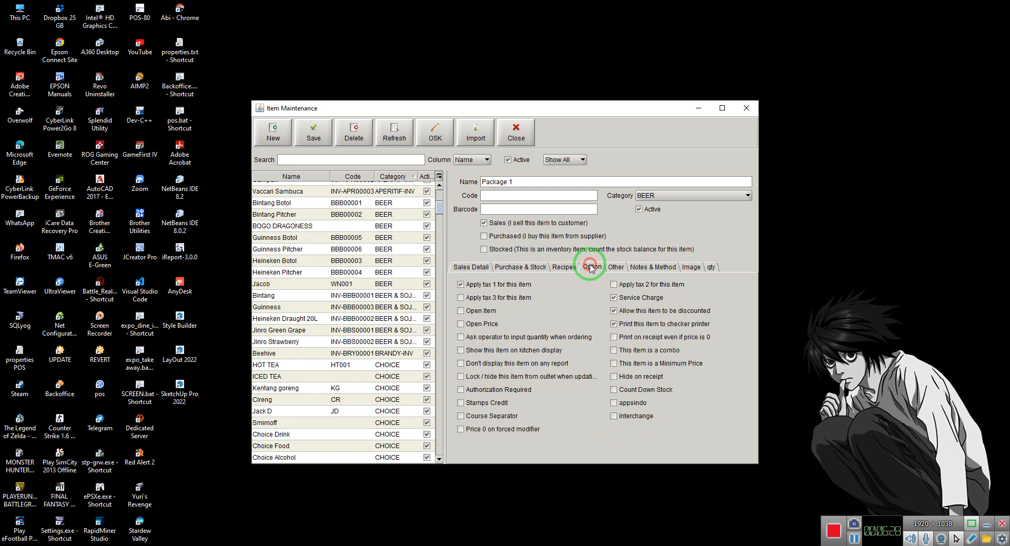
{"action": "left_click", "coordinate": [644, 349]}
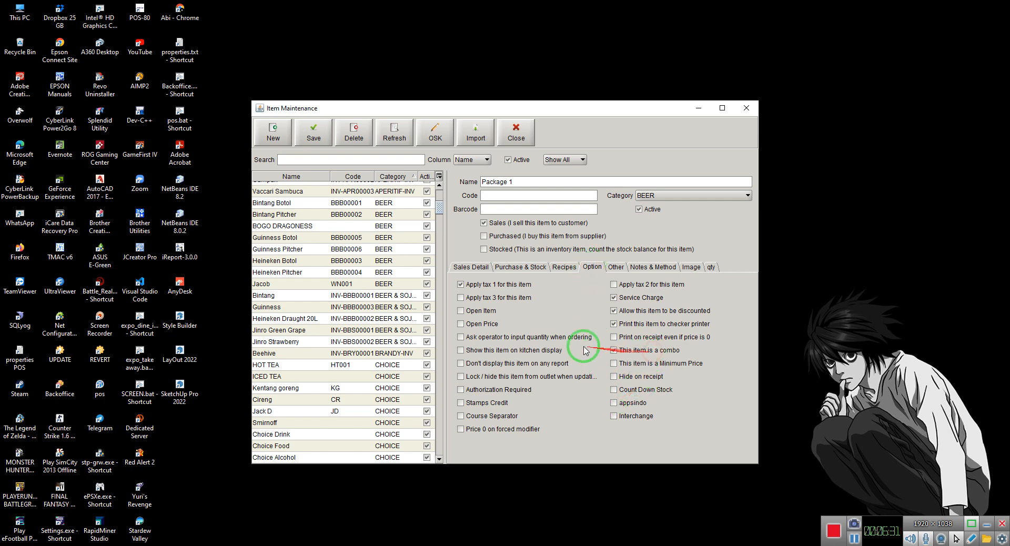
{"action": "left_click", "coordinate": [564, 268]}
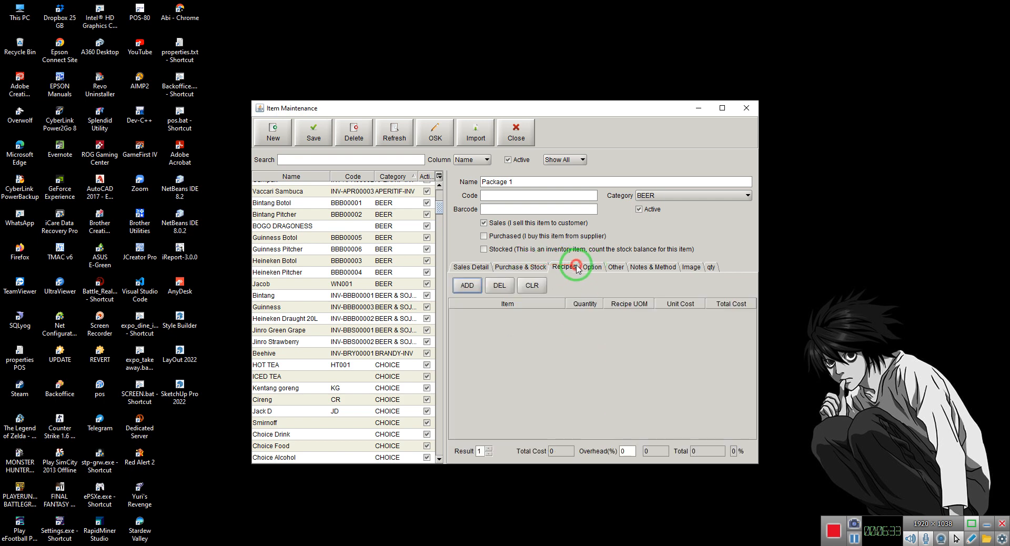
{"action": "left_click", "coordinate": [464, 287]}
{"action": "left_click", "coordinate": [530, 287]}
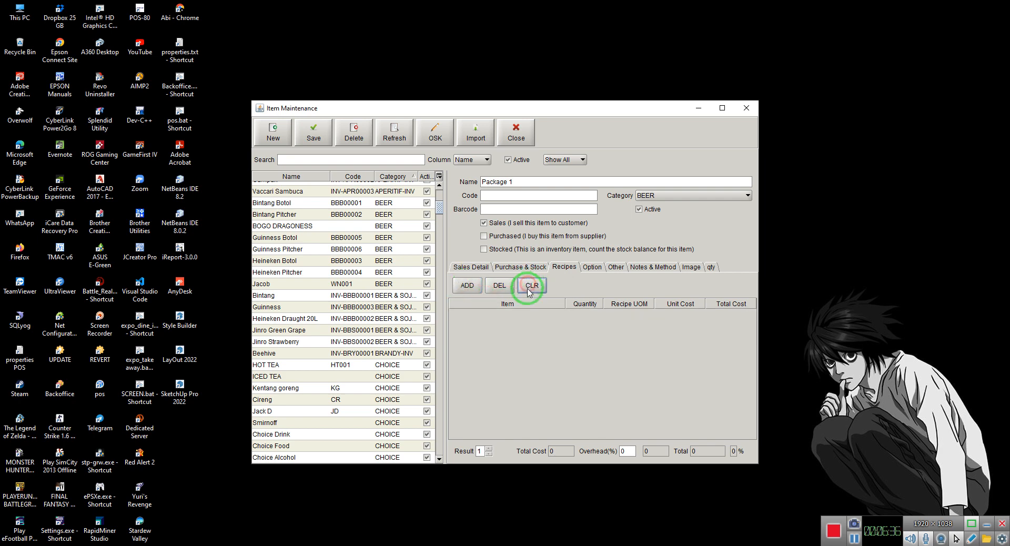
{"action": "left_click", "coordinate": [315, 131]}
{"action": "left_click", "coordinate": [510, 136]}
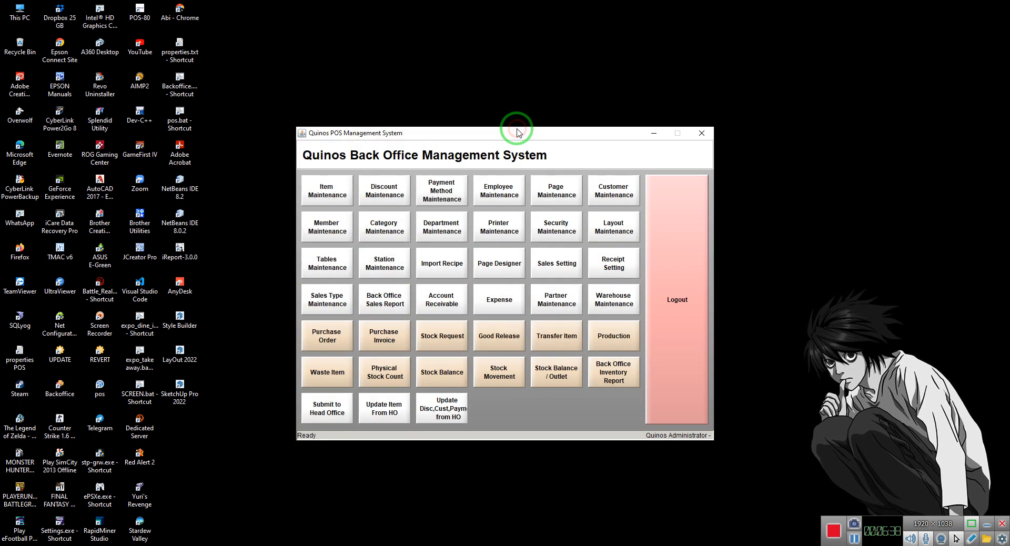
Reopen item maintenance, search for "pack" and load the Package 1 item
{"action": "left_click", "coordinate": [320, 195]}
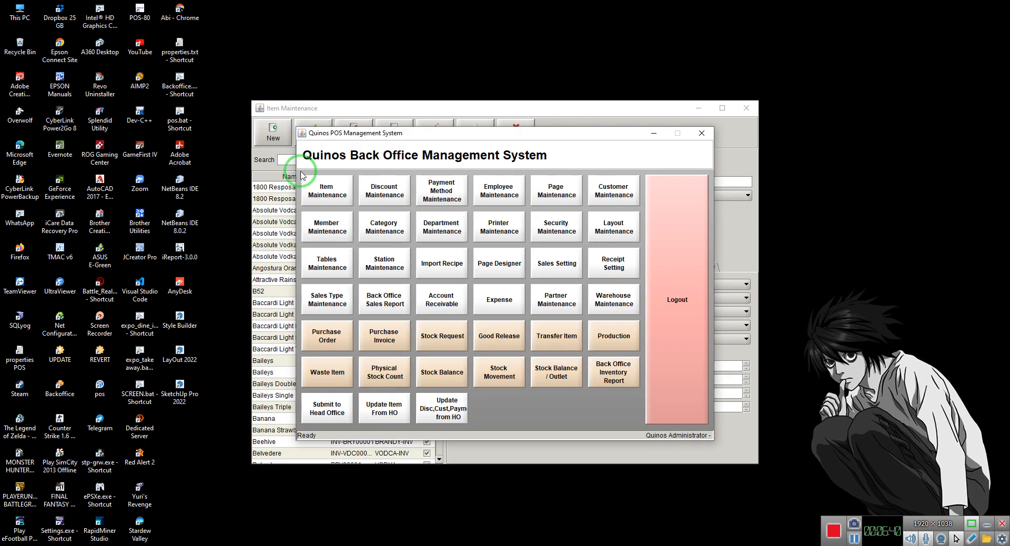
{"action": "left_click", "coordinate": [268, 163]}
{"action": "left_click", "coordinate": [350, 157]}
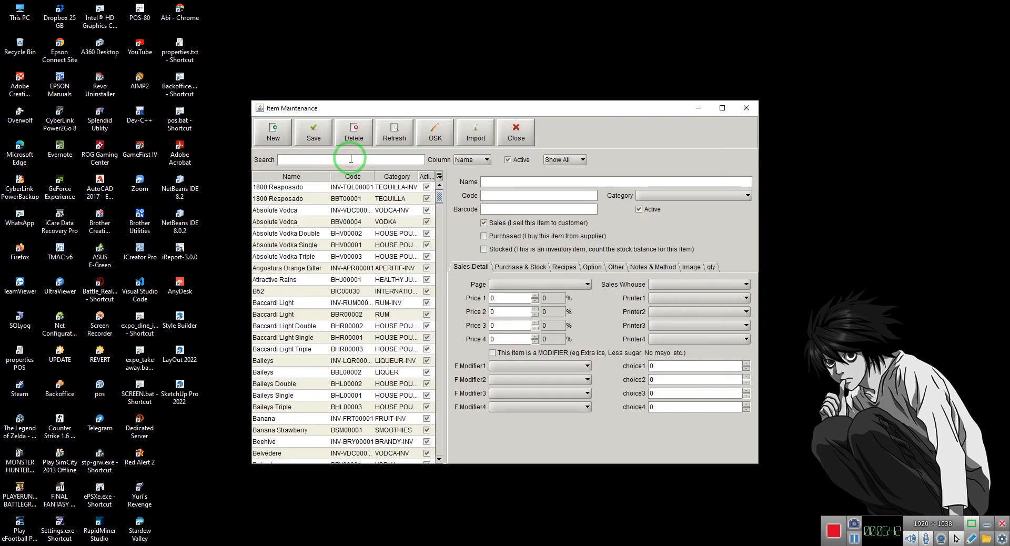
{"action": "type", "text": "pack"}
{"action": "left_click", "coordinate": [354, 188]}
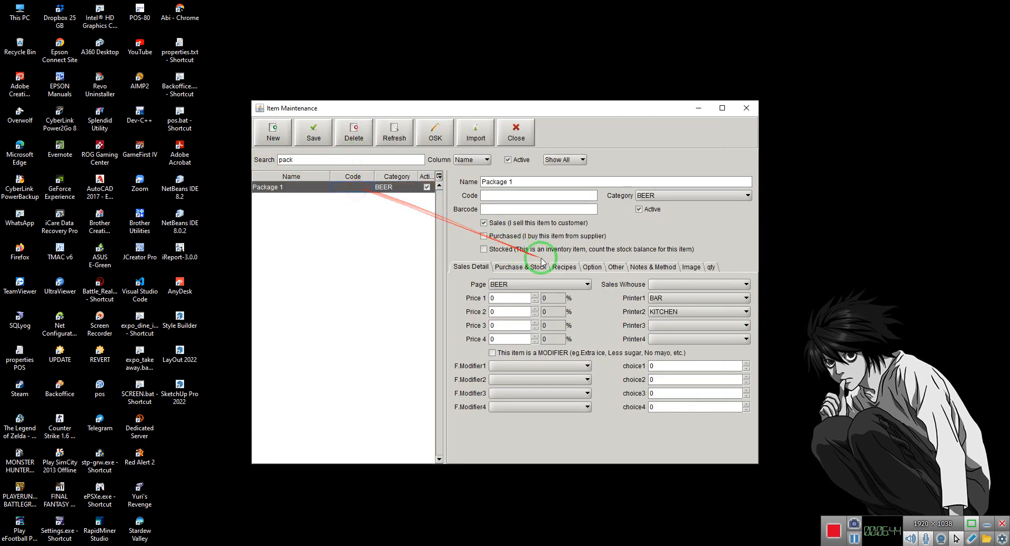
Add Choice Food as the first recipe line of Package 1
{"action": "left_click", "coordinate": [564, 266]}
{"action": "left_click", "coordinate": [467, 285]}
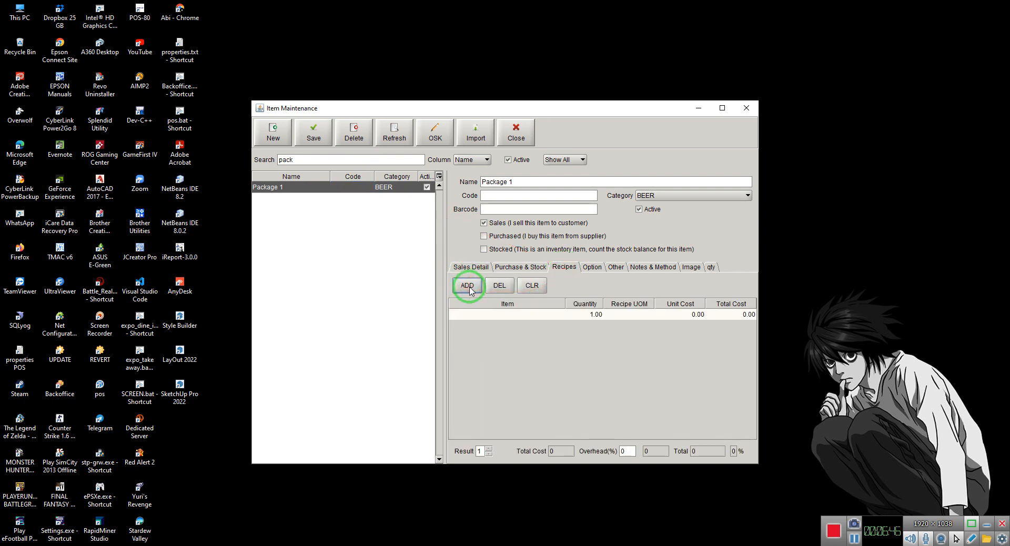
{"action": "left_click", "coordinate": [495, 314]}
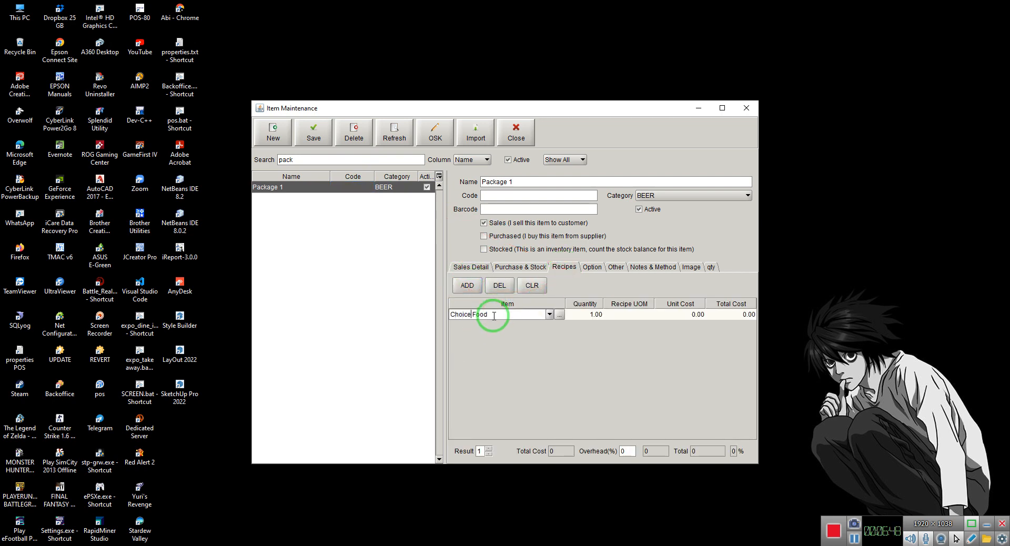
Add a second recipe line to Package 1 with the item Choice Drink
{"action": "left_click", "coordinate": [469, 285]}
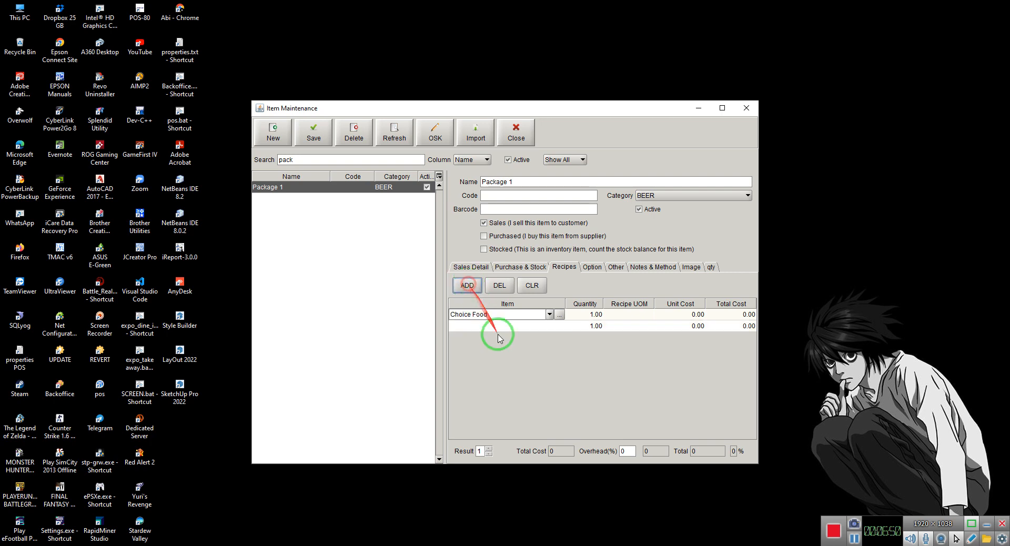
{"action": "left_click", "coordinate": [497, 326]}
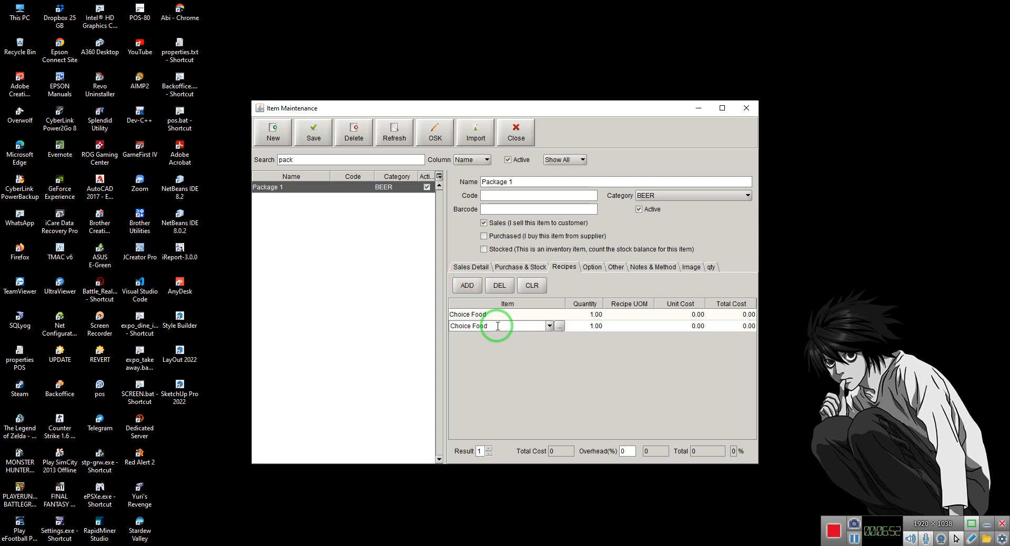
{"action": "left_click", "coordinate": [549, 326]}
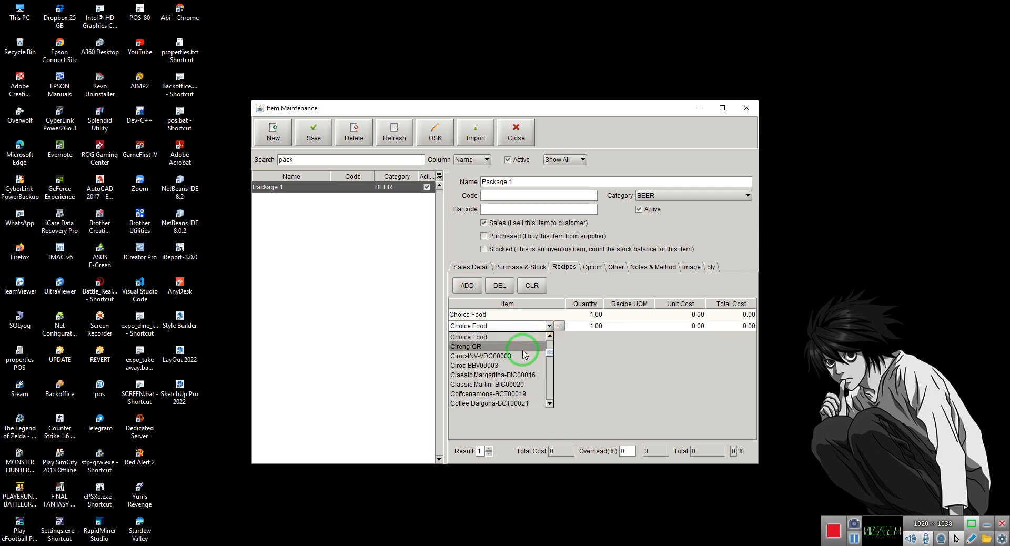
{"action": "scroll", "coordinate": [524, 354], "scroll_direction": "up", "scroll_amount": 1}
{"action": "left_click", "coordinate": [505, 342]}
Add a third recipe line to Package 1 with the item Choice Alcohol
{"action": "left_click", "coordinate": [467, 285]}
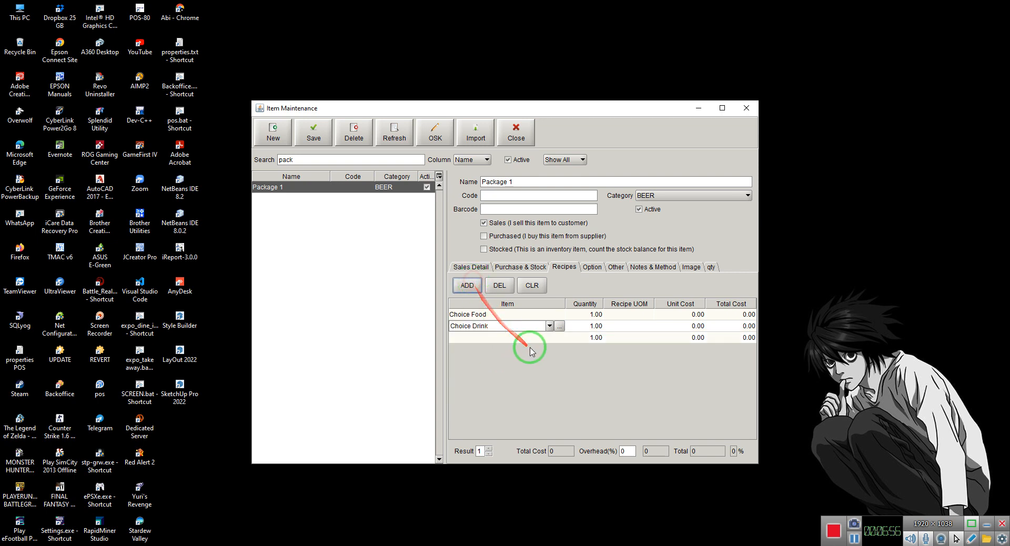
{"action": "left_click", "coordinate": [526, 341]}
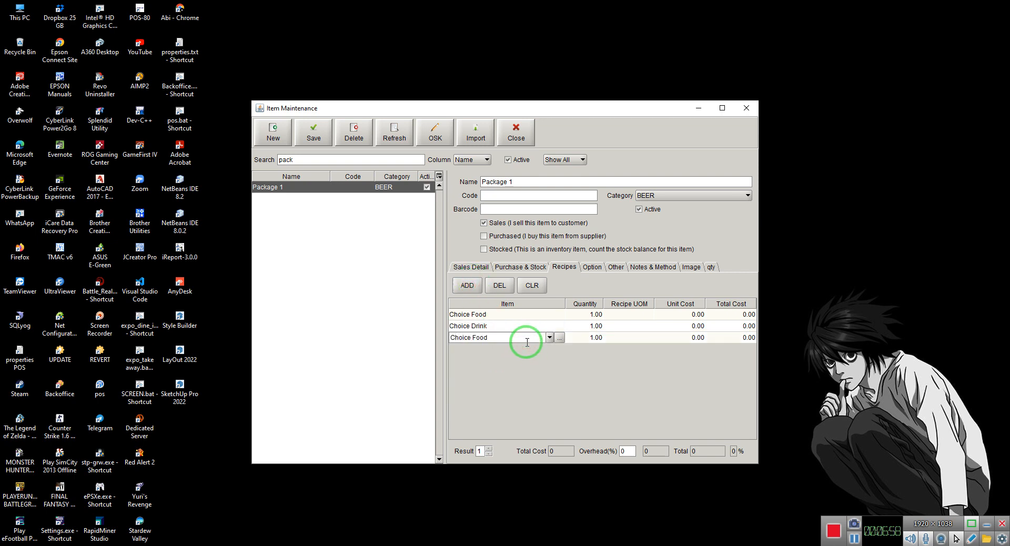
{"action": "left_click", "coordinate": [549, 337]}
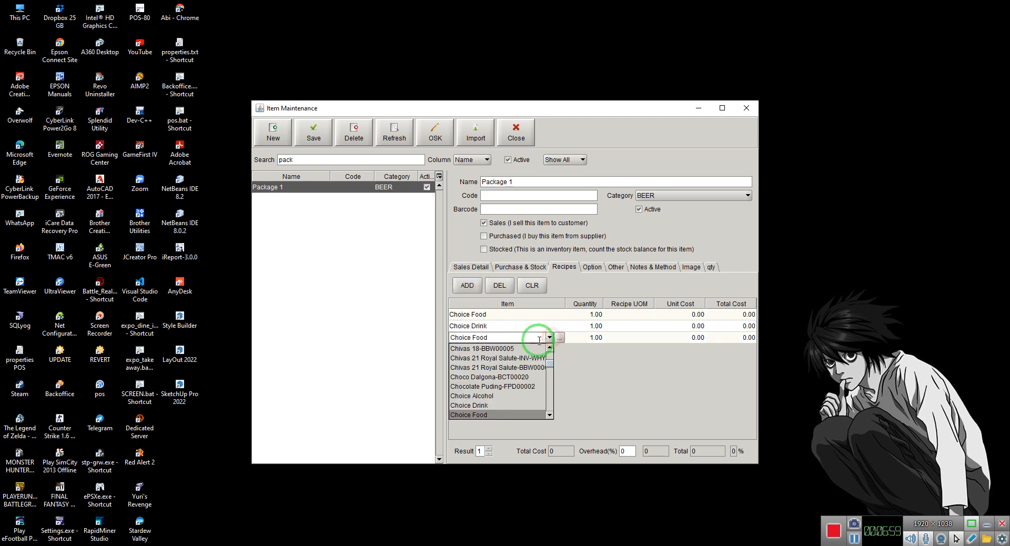
{"action": "left_click", "coordinate": [506, 397]}
{"action": "left_click", "coordinate": [594, 317]}
{"action": "left_click", "coordinate": [595, 327]}
{"action": "left_click", "coordinate": [597, 340]}
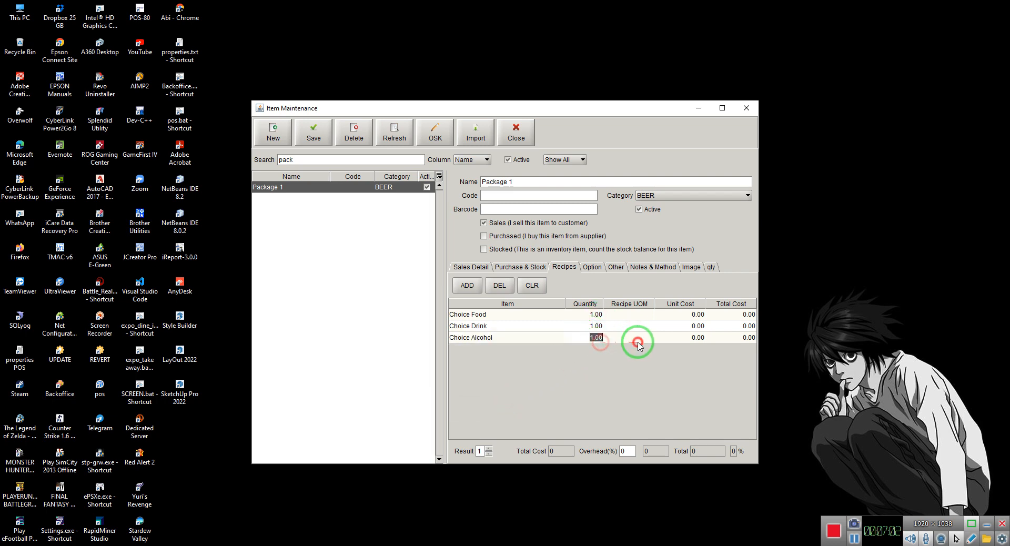
{"action": "left_click", "coordinate": [638, 341]}
{"action": "left_click", "coordinate": [637, 315]}
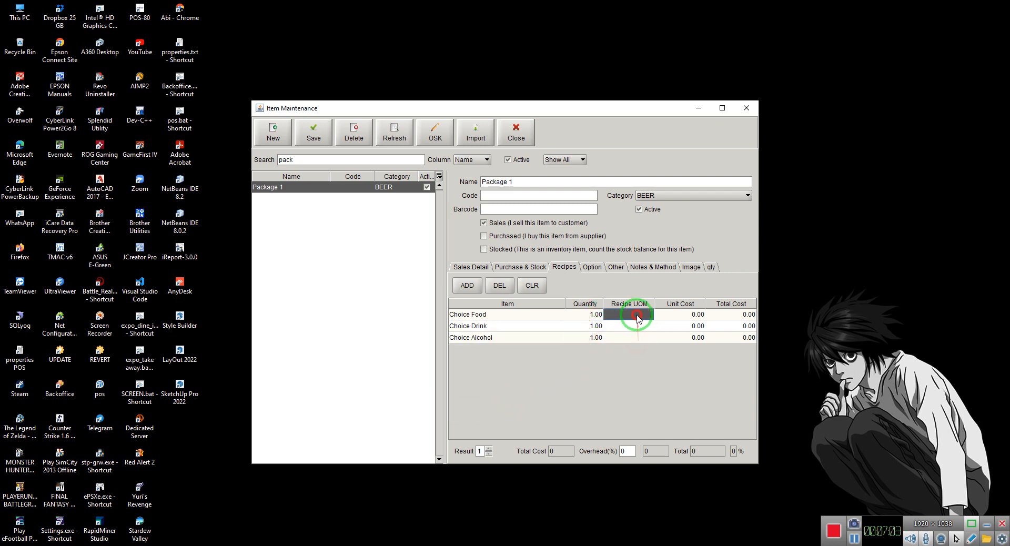
{"action": "left_click", "coordinate": [476, 314]}
Add a fourth recipe line to Package 1 with the item Baccardi Light-BBR00002
{"action": "left_click", "coordinate": [468, 286]}
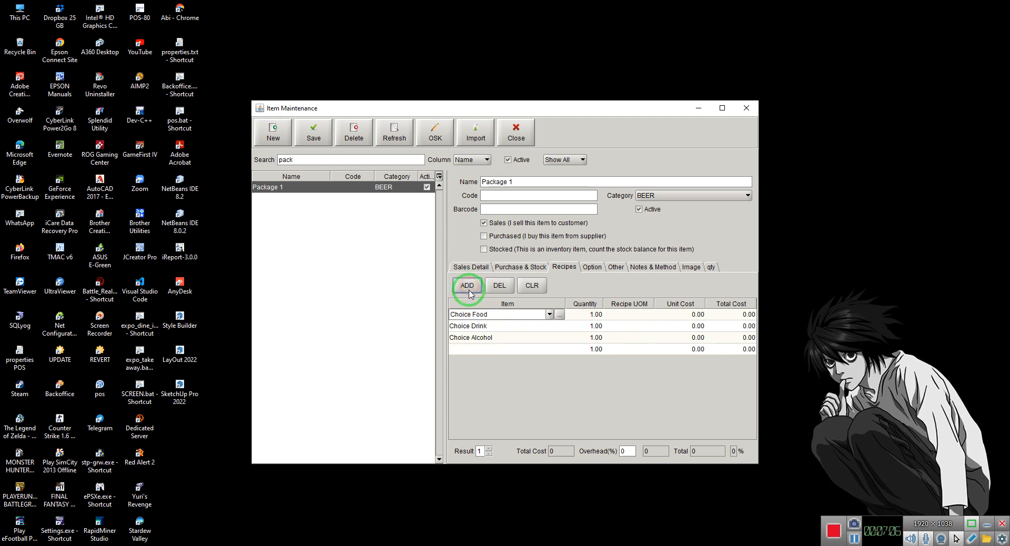
{"action": "left_click", "coordinate": [472, 349]}
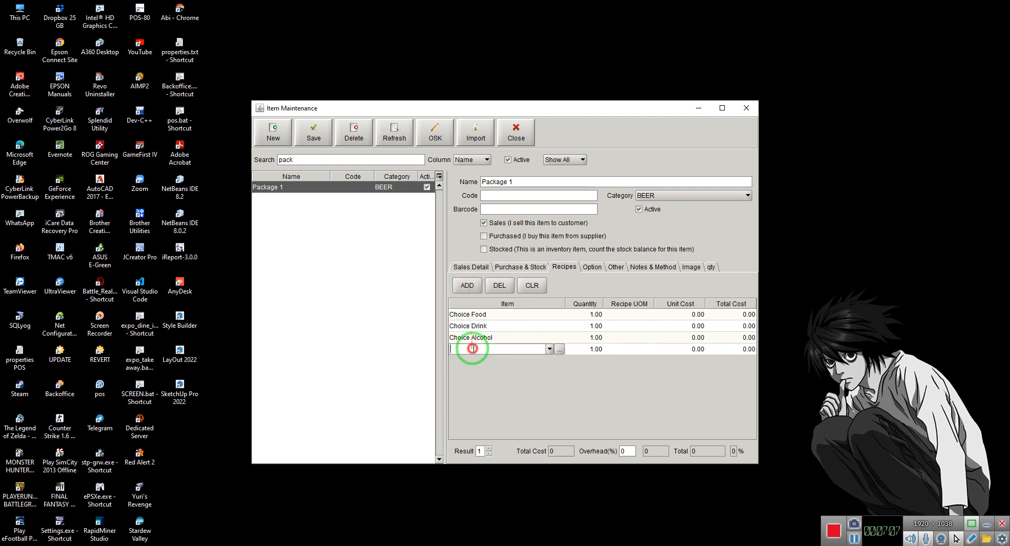
{"action": "left_click", "coordinate": [548, 350]}
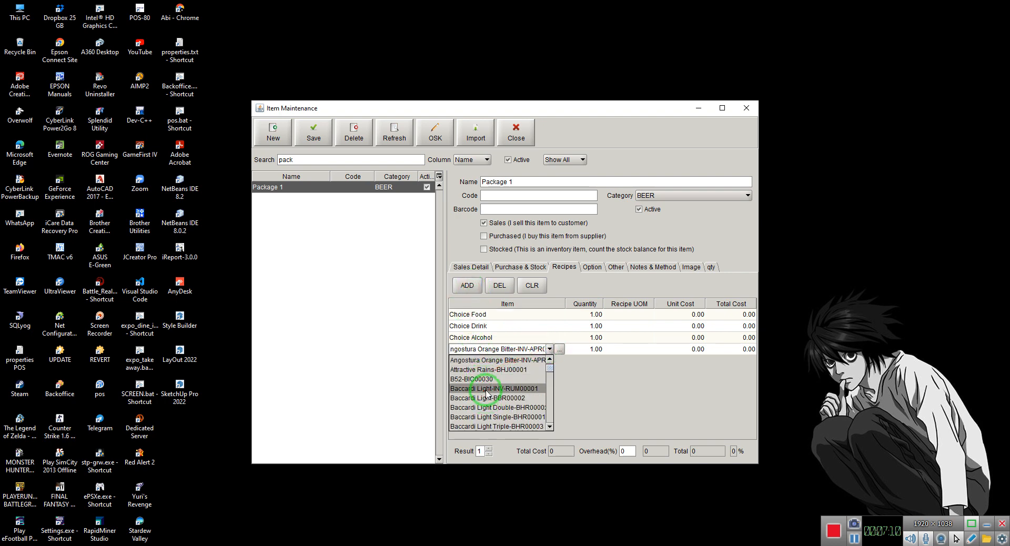
{"action": "scroll", "coordinate": [487, 394], "scroll_direction": "down", "scroll_amount": 1}
{"action": "left_click", "coordinate": [485, 371]}
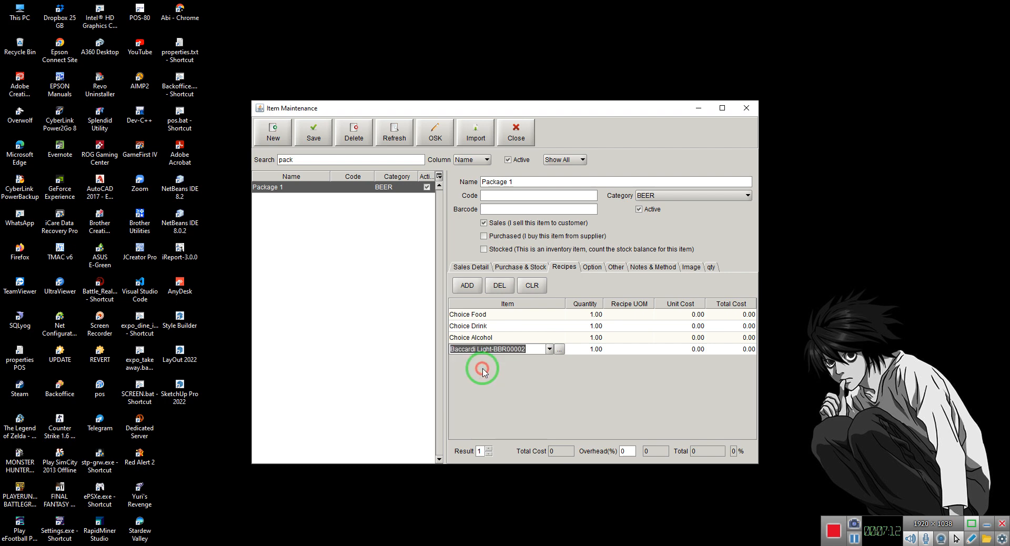
Add a fifth recipe line to Package 1 with the item Chicken Soup-FSS00002
{"action": "left_click", "coordinate": [467, 285]}
{"action": "left_click", "coordinate": [474, 361]}
{"action": "left_click", "coordinate": [544, 361]}
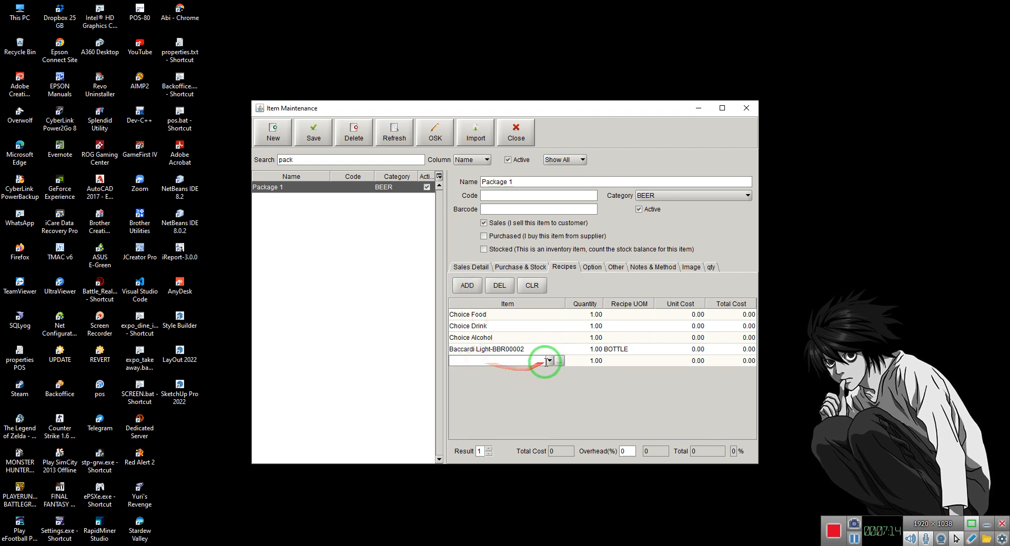
{"action": "left_click", "coordinate": [547, 360]}
{"action": "scroll", "coordinate": [518, 405], "scroll_direction": "down", "scroll_amount": 2}
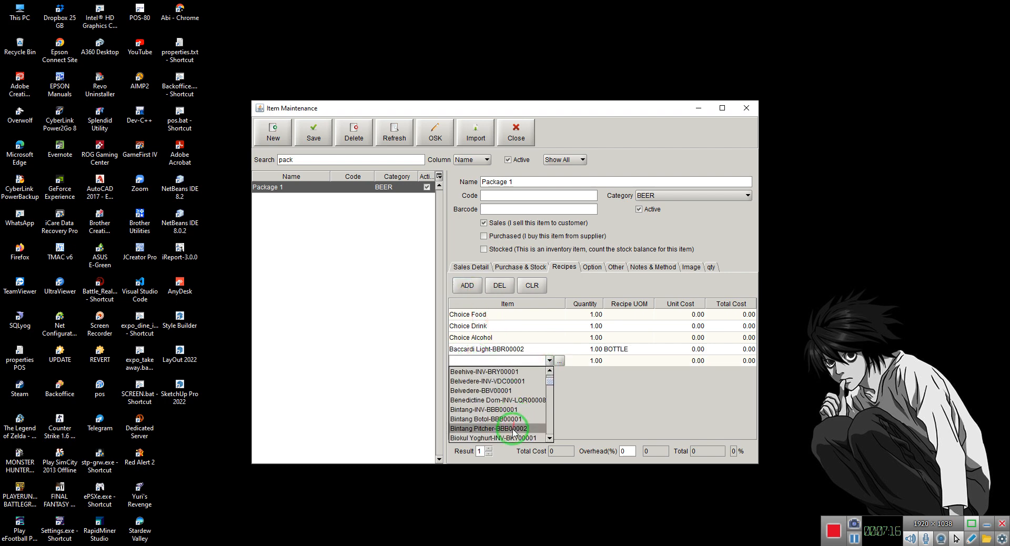
{"action": "scroll", "coordinate": [489, 421], "scroll_direction": "down", "scroll_amount": 2}
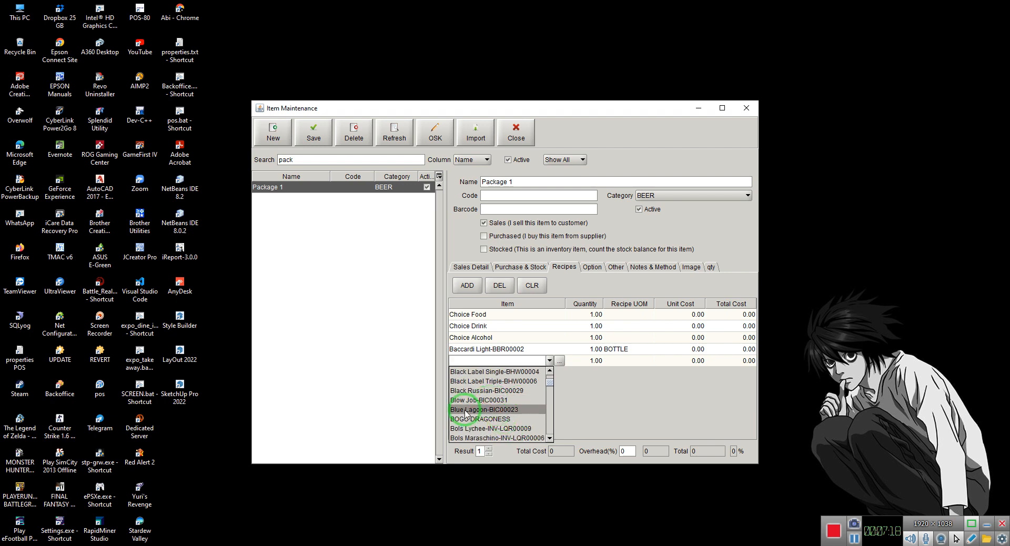
{"action": "scroll", "coordinate": [474, 421], "scroll_direction": "down", "scroll_amount": 4}
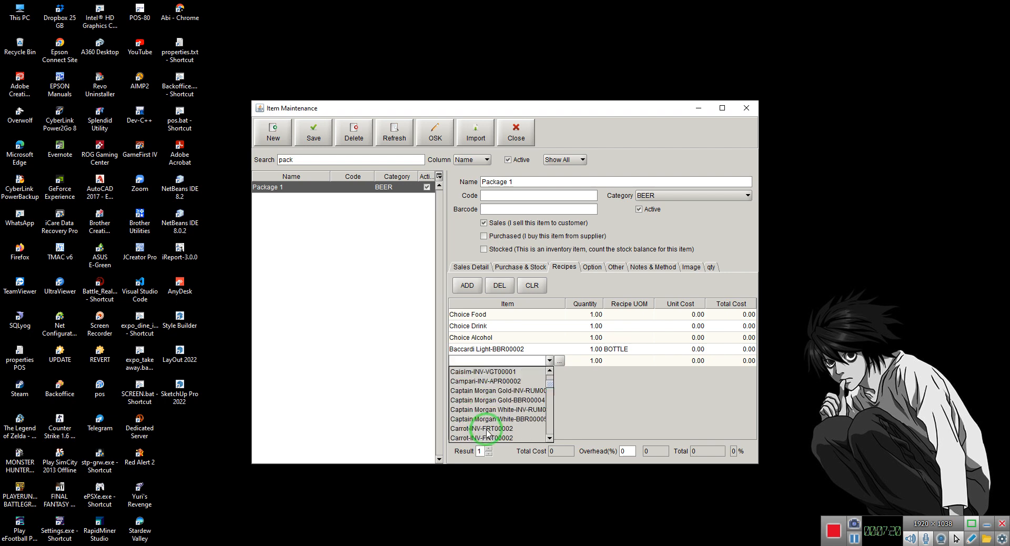
{"action": "scroll", "coordinate": [487, 429], "scroll_direction": "down", "scroll_amount": 4}
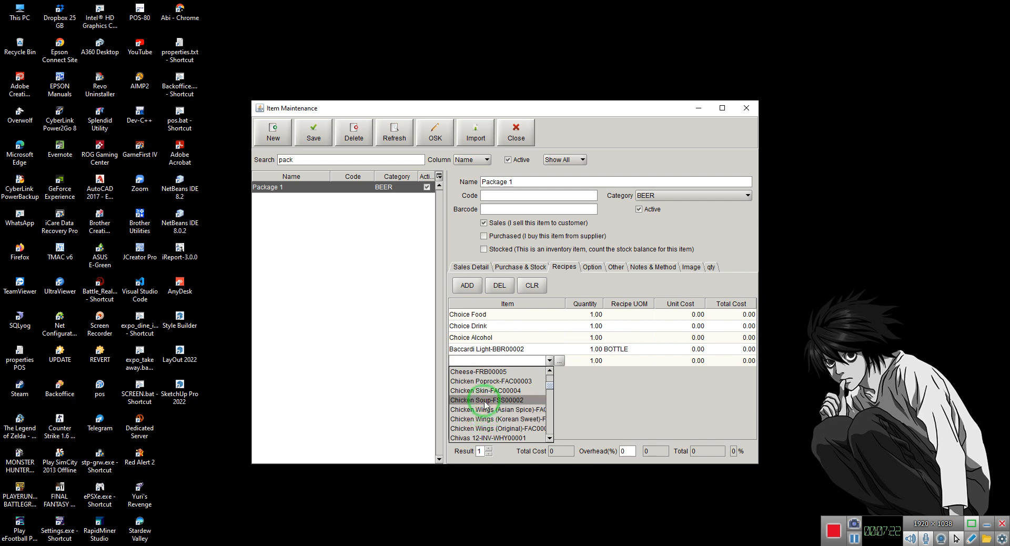
{"action": "left_click", "coordinate": [484, 403]}
{"action": "left_click", "coordinate": [642, 361]}
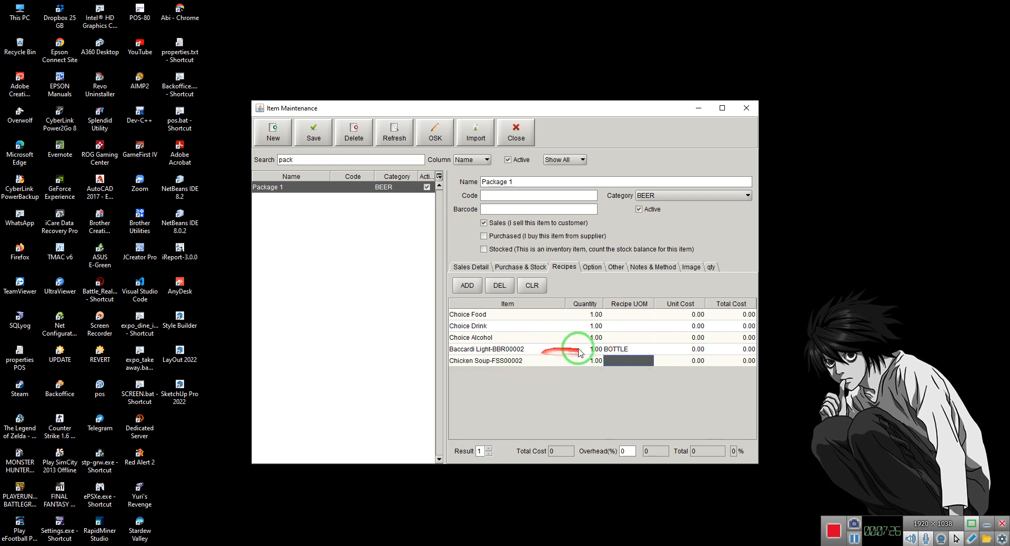
Replace the item in the fourth recipe line with English Breakfast Tea Hot-BCT00009 and save Package 1
{"action": "left_click", "coordinate": [550, 349]}
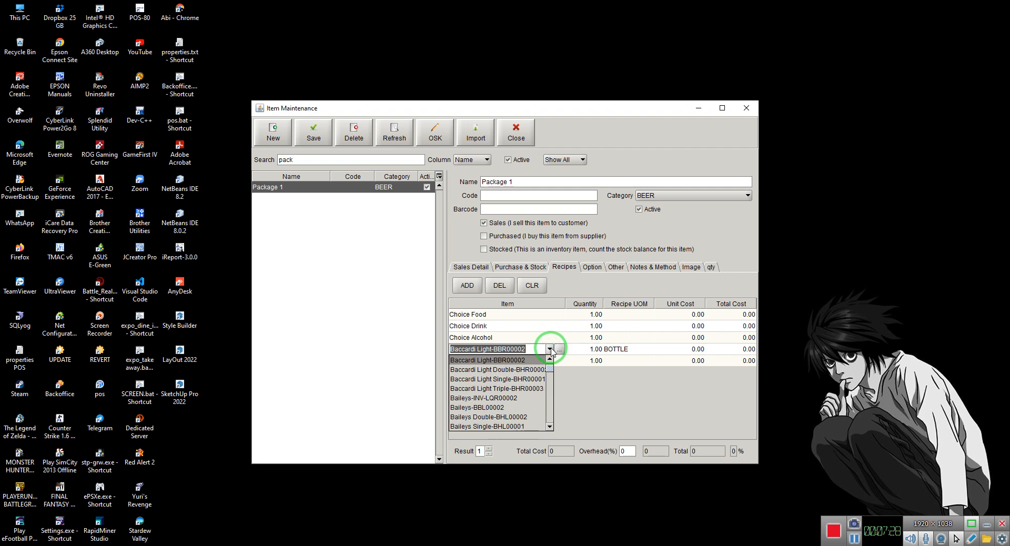
{"action": "left_click_drag", "start_coordinate": [550, 374], "coordinate": [553, 384]}
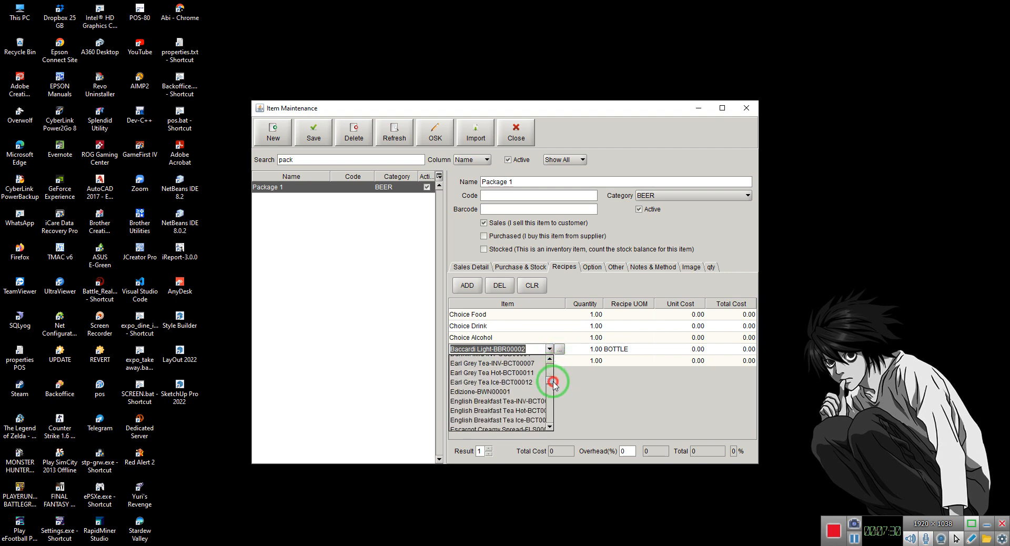
{"action": "left_click", "coordinate": [531, 414]}
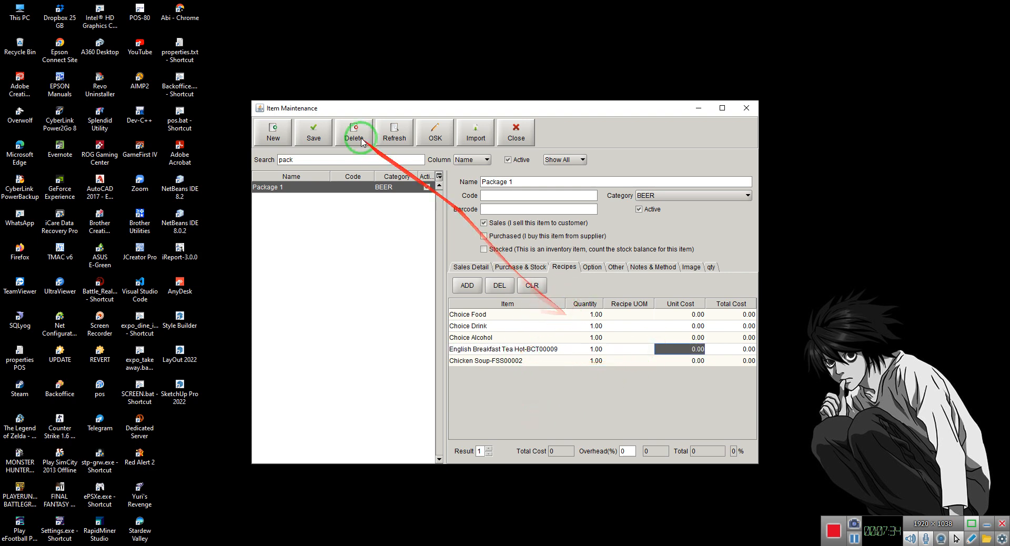
{"action": "left_click", "coordinate": [309, 133]}
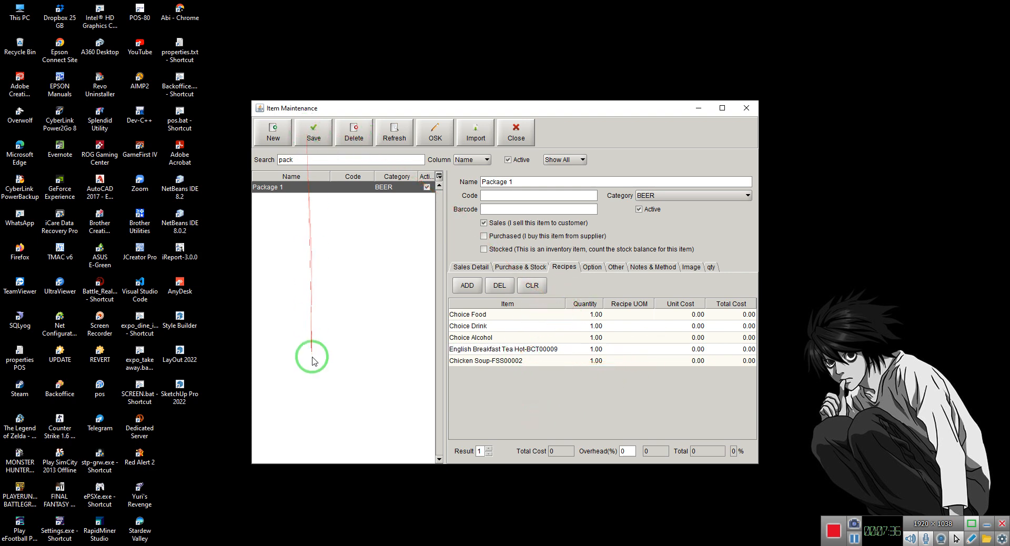
Launch Quinos POS and review Package 1's sales details and recipe lines in Item Maintenance
{"action": "double_click", "coordinate": [180, 116]}
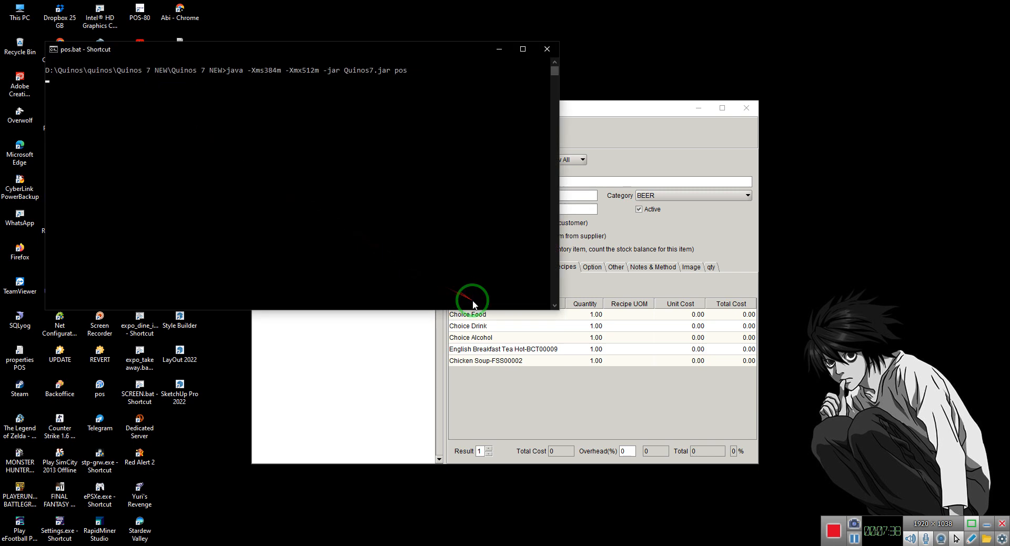
{"action": "left_click", "coordinate": [732, 235]}
{"action": "left_click", "coordinate": [456, 267]}
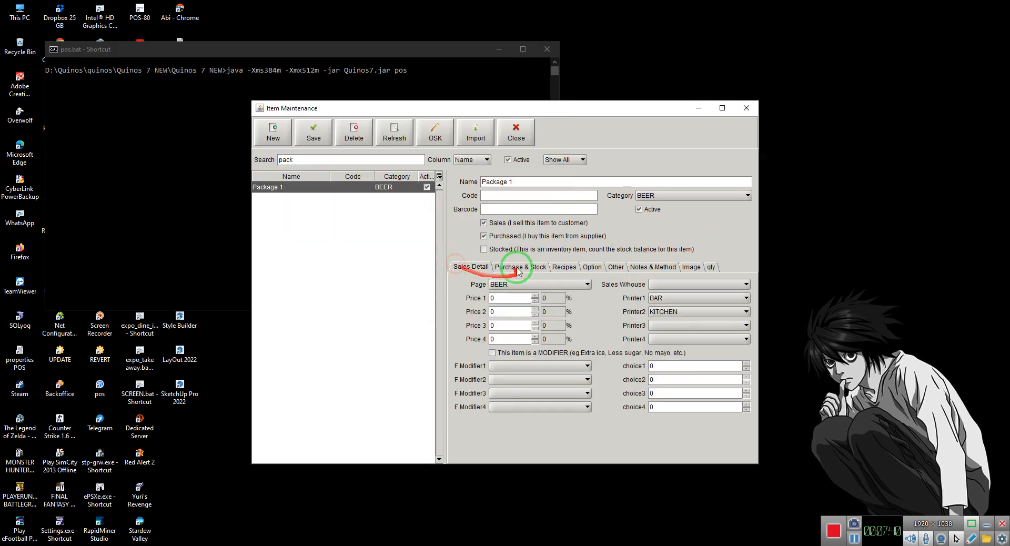
{"action": "left_click", "coordinate": [497, 236]}
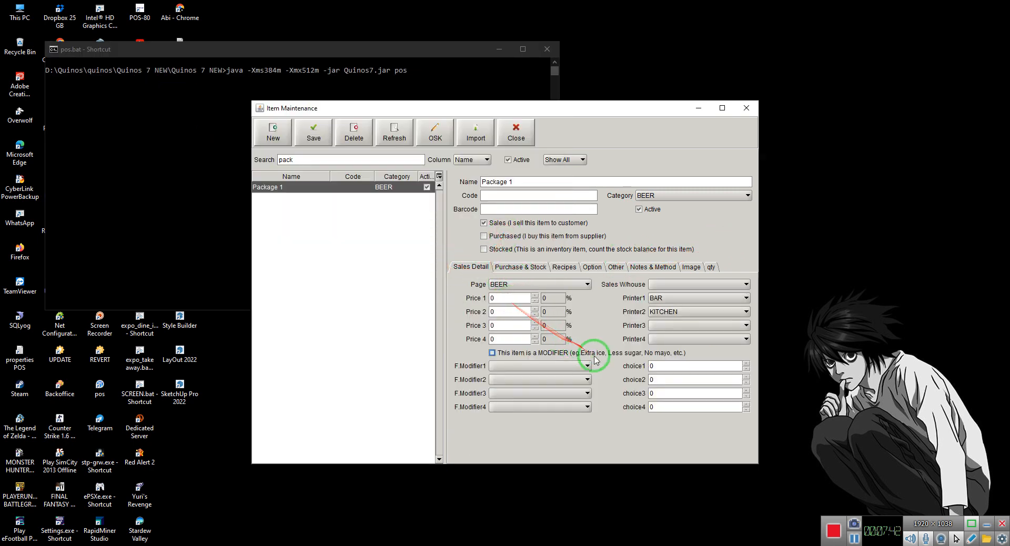
{"action": "left_click", "coordinate": [562, 267]}
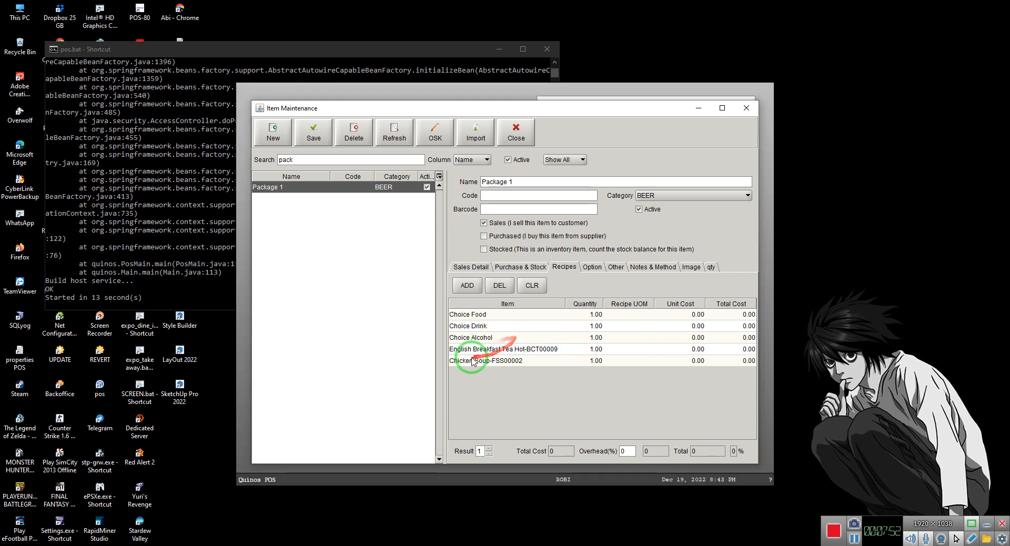
Log in to Quinos POS with the access code and dismiss the business date warning
{"action": "left_click", "coordinate": [240, 286]}
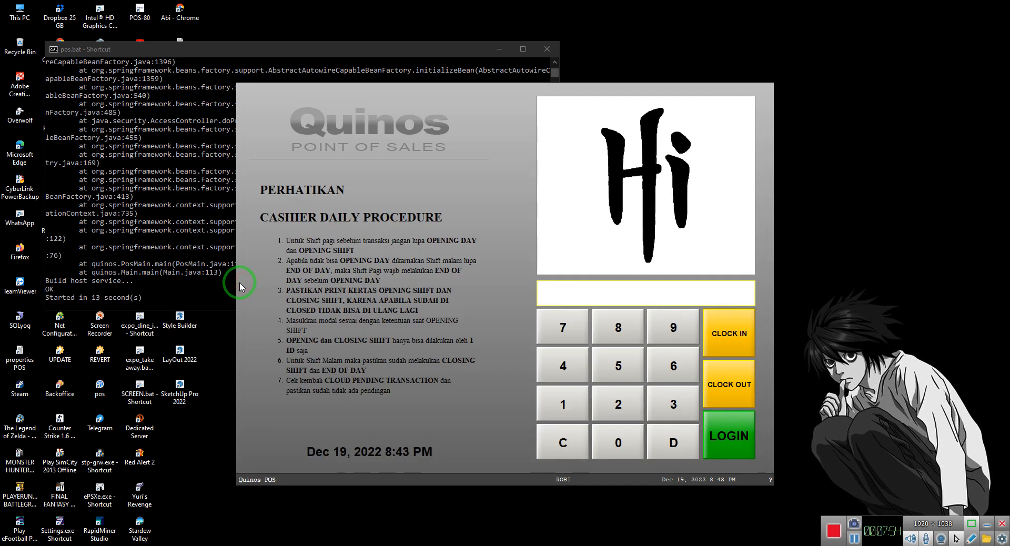
{"action": "type", "text": "••••••"}
{"action": "key", "text": "Return"}
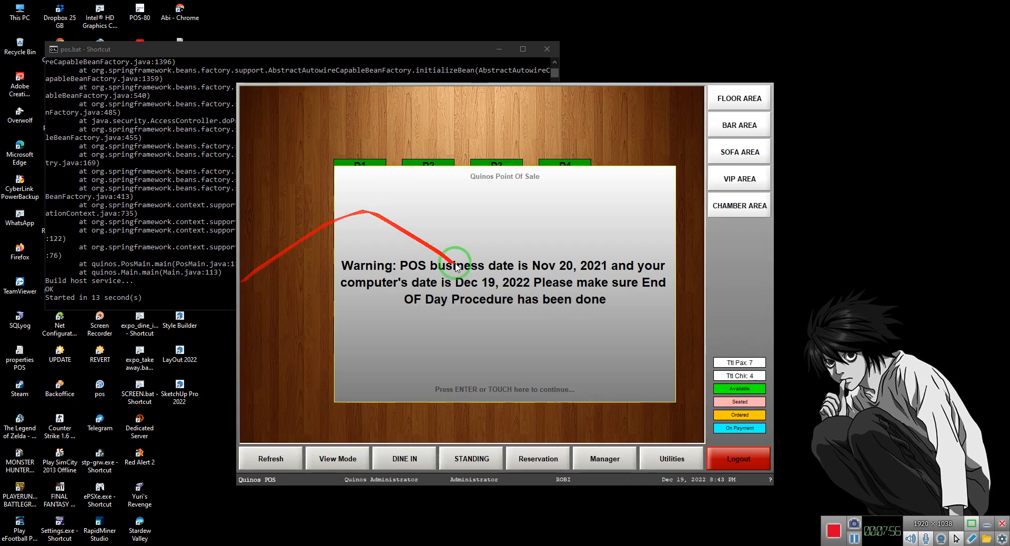
{"action": "left_click", "coordinate": [458, 263]}
Open the empty order on table D16 and add Package 1 from the BEER page under ALCOHOL
{"action": "left_click", "coordinate": [560, 334]}
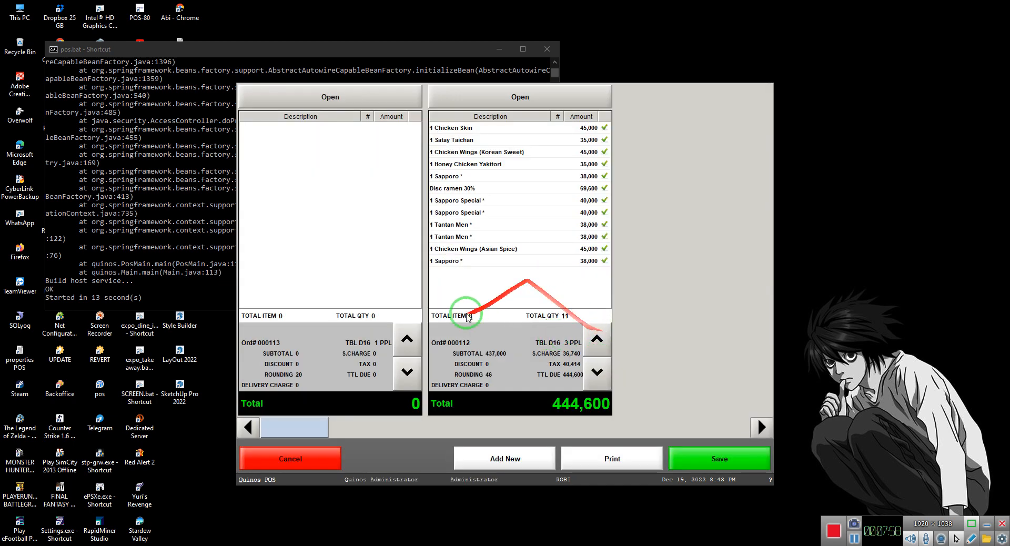
{"action": "left_click", "coordinate": [404, 104]}
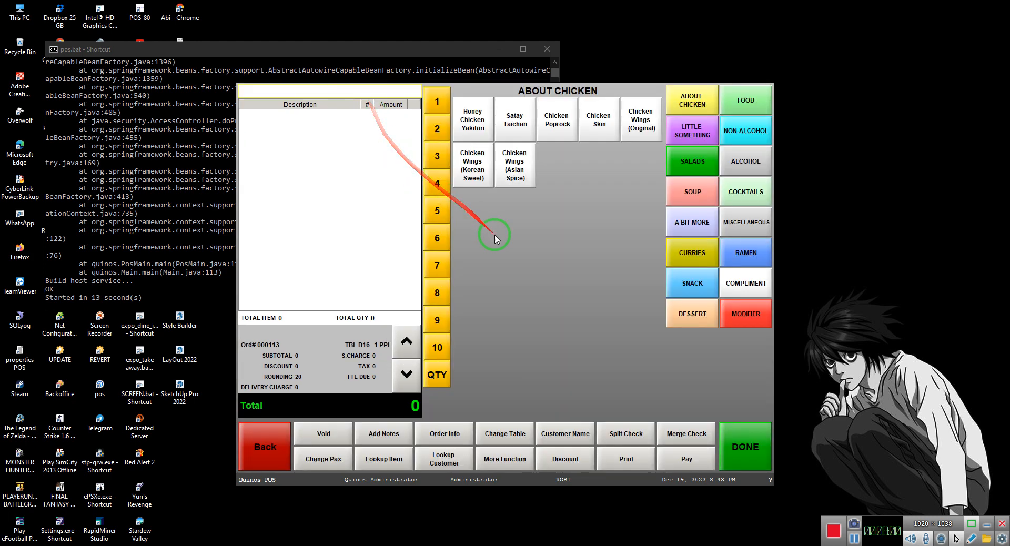
{"action": "left_click", "coordinate": [755, 153]}
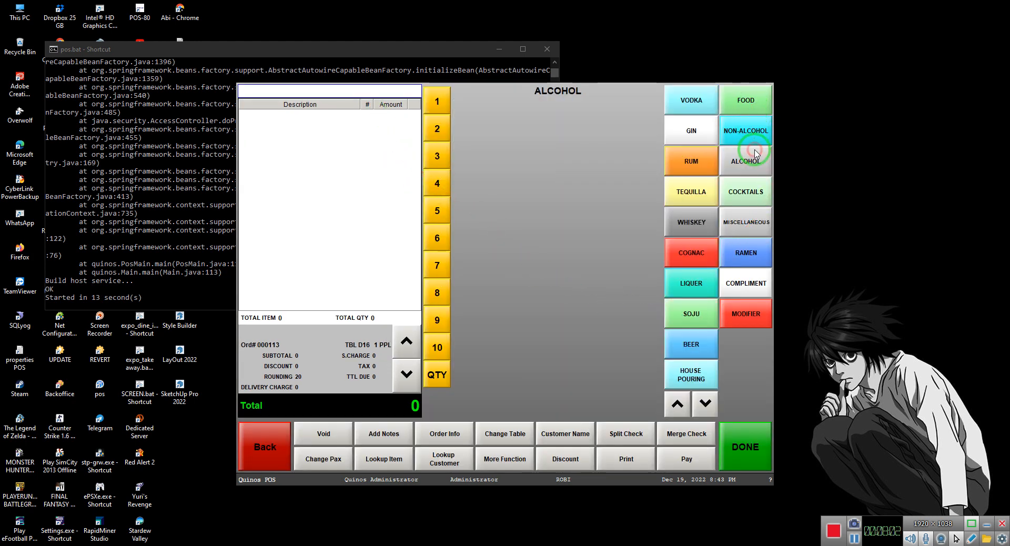
{"action": "left_click", "coordinate": [692, 345]}
{"action": "left_click", "coordinate": [482, 290]}
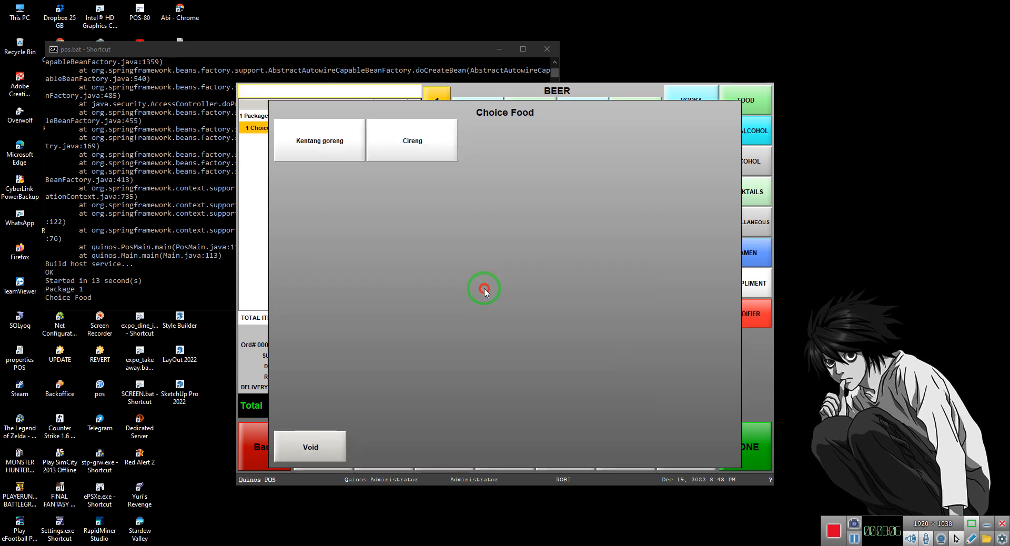
Choose Kentang goreng, ICED TEA and Jack D as Package 1's food, drink and alcohol, and check the resulting order lines
{"action": "left_click", "coordinate": [327, 148]}
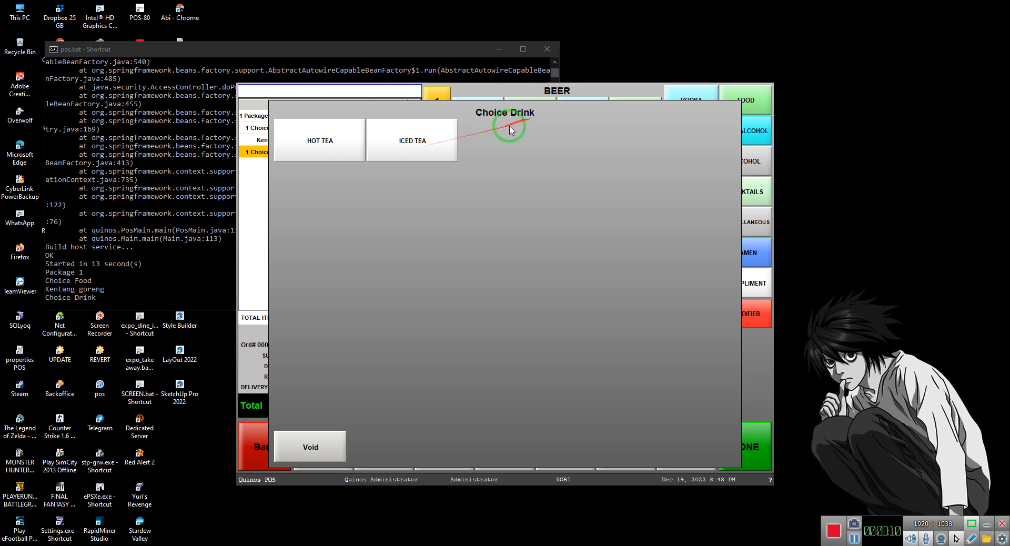
{"action": "left_click", "coordinate": [405, 152]}
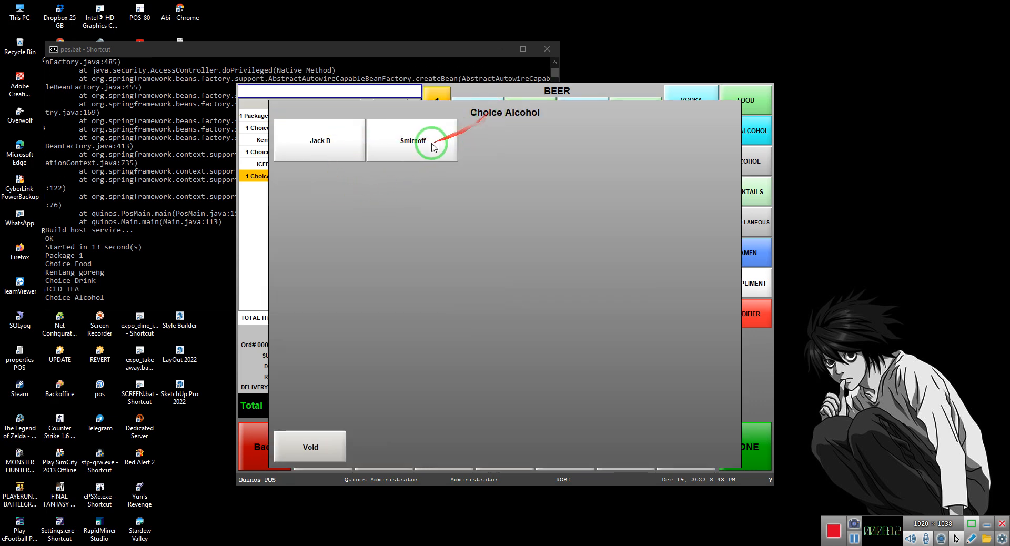
{"action": "left_click", "coordinate": [348, 145]}
{"action": "left_click", "coordinate": [268, 198]}
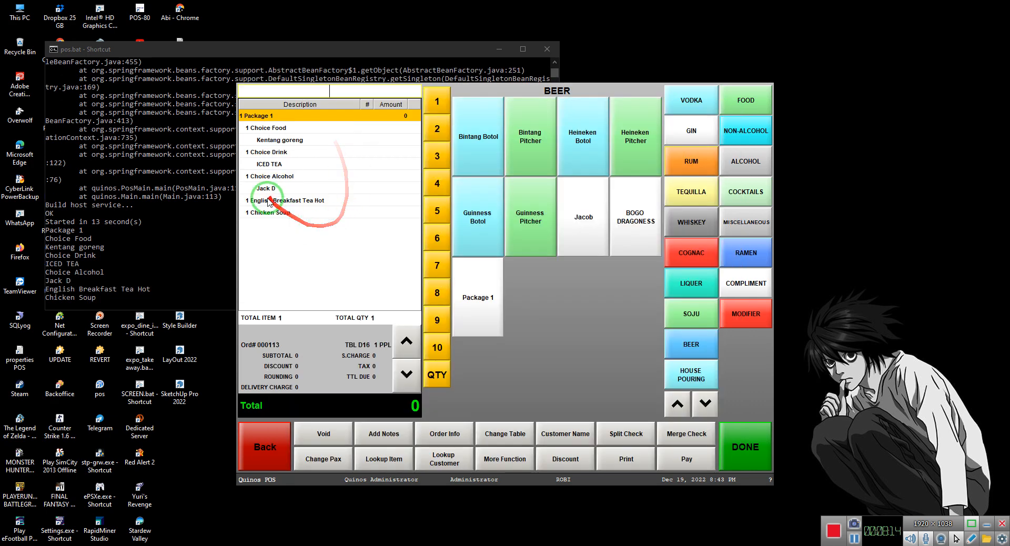
{"action": "left_click", "coordinate": [263, 205]}
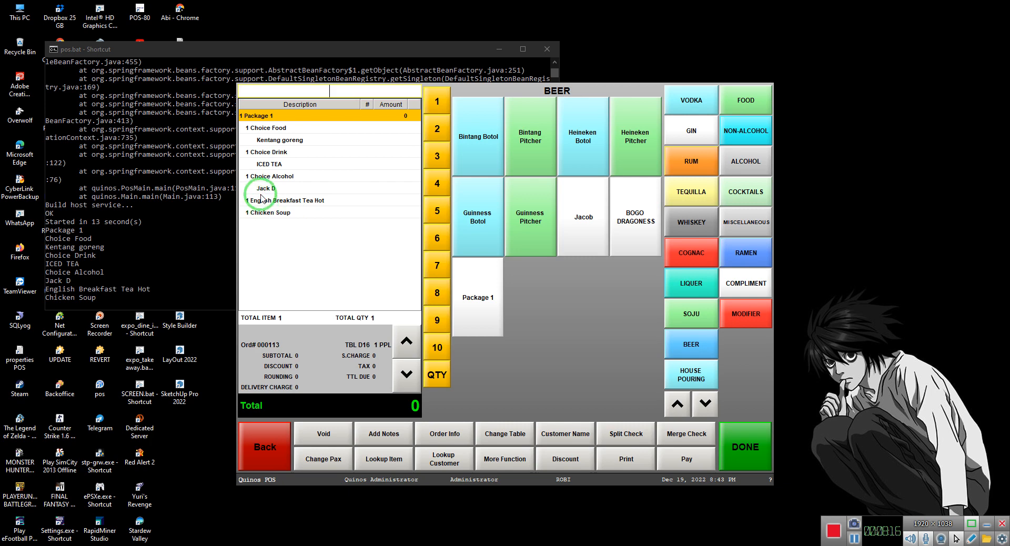
{"action": "left_click", "coordinate": [282, 209]}
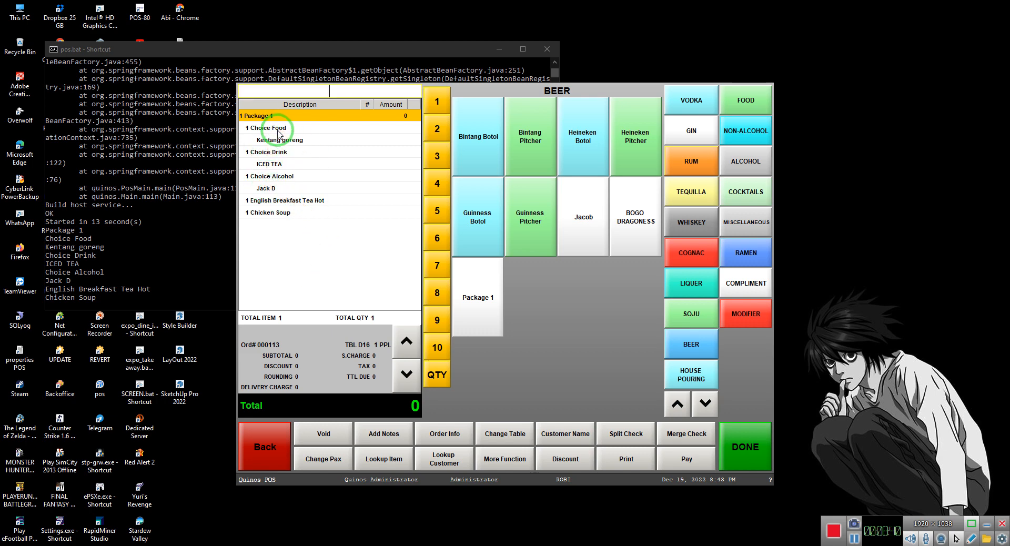
{"action": "left_click", "coordinate": [265, 114]}
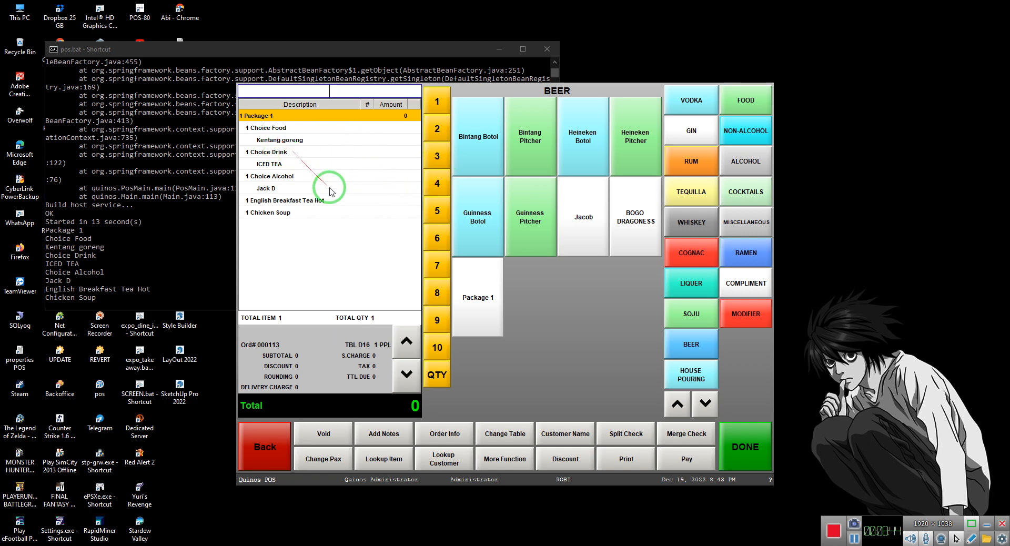
Add a second Package 1 to the order and void its food, drink and alcohol choices
{"action": "left_click", "coordinate": [474, 305]}
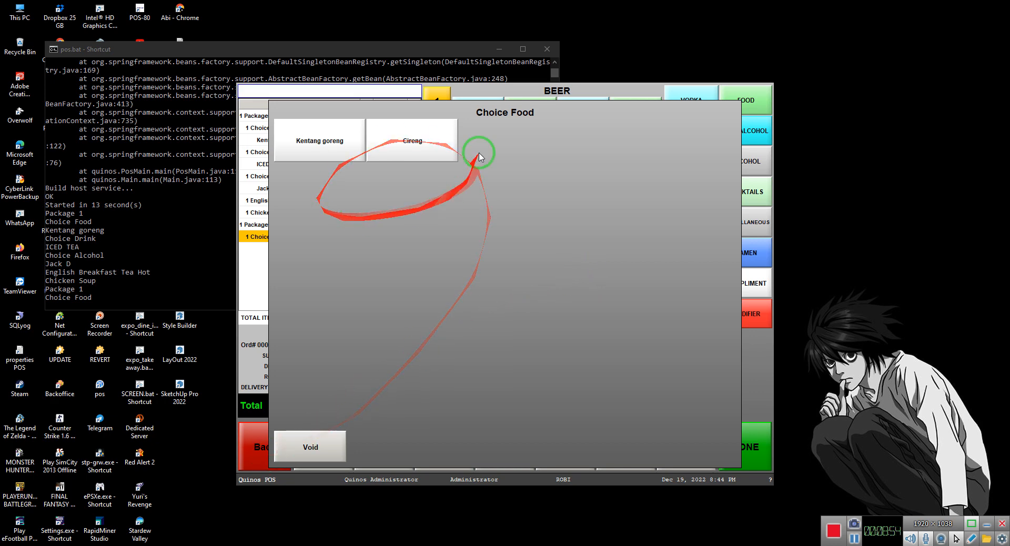
{"action": "left_click", "coordinate": [309, 446]}
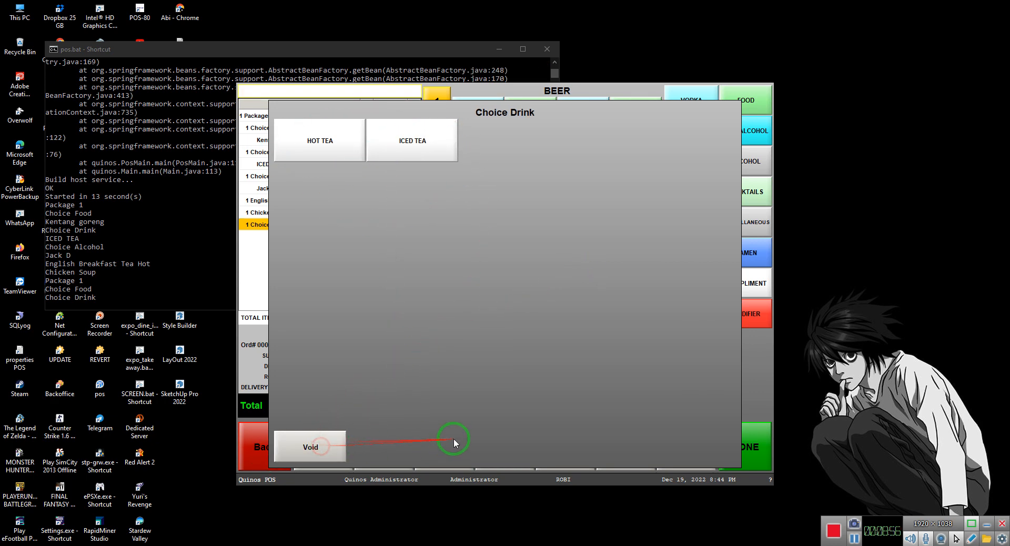
{"action": "left_click", "coordinate": [313, 444]}
{"action": "left_click", "coordinate": [311, 446]}
Void all the remaining Package 1 lines from the order
{"action": "left_click", "coordinate": [259, 443]}
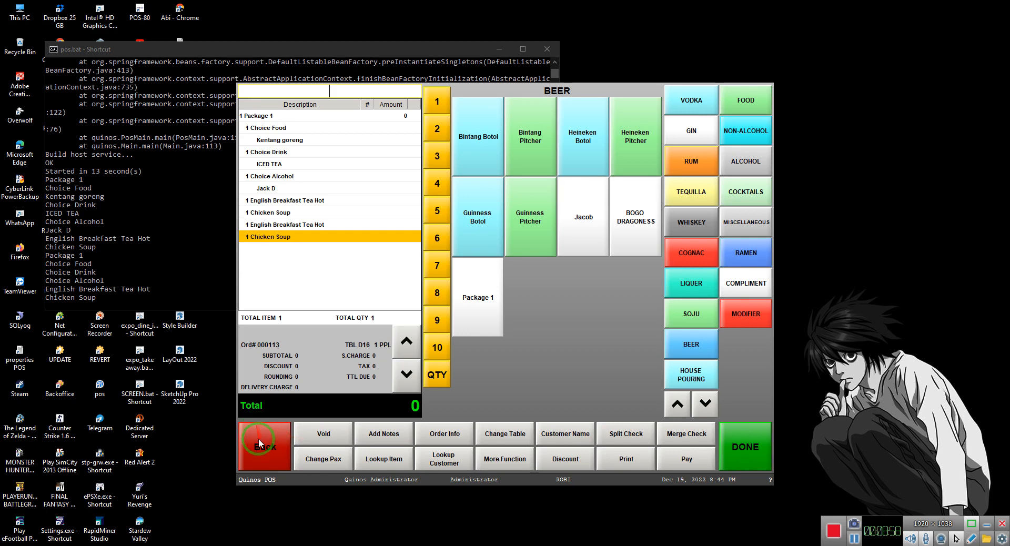
{"action": "left_click", "coordinate": [318, 444]}
{"action": "left_click", "coordinate": [318, 443]}
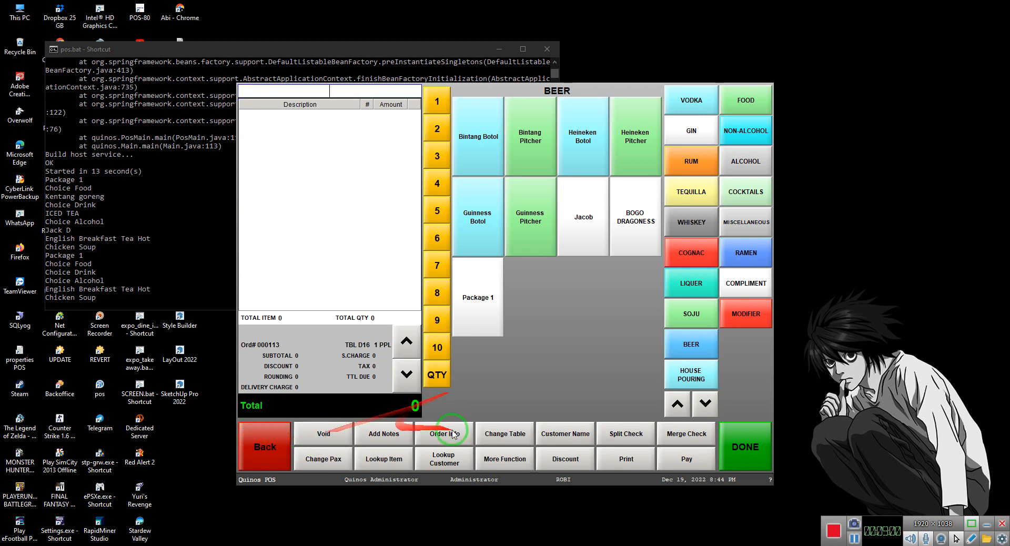